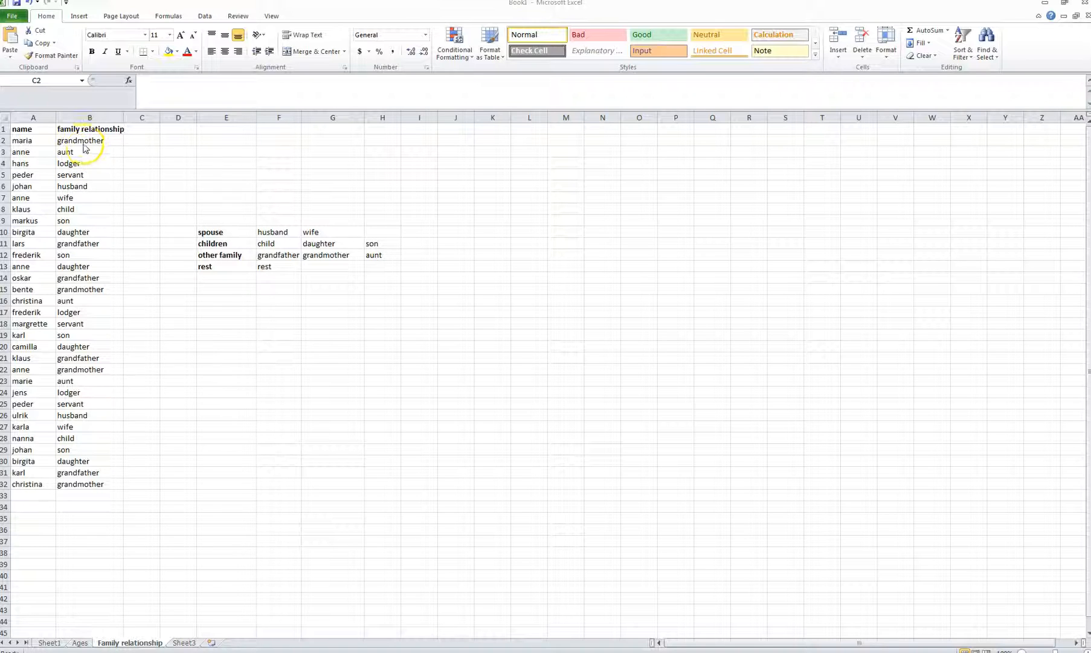
Step: Switch to the Presentation1 PowerPoint window and review the slide showing the structure of a single IF formula
left_click(88, 139)
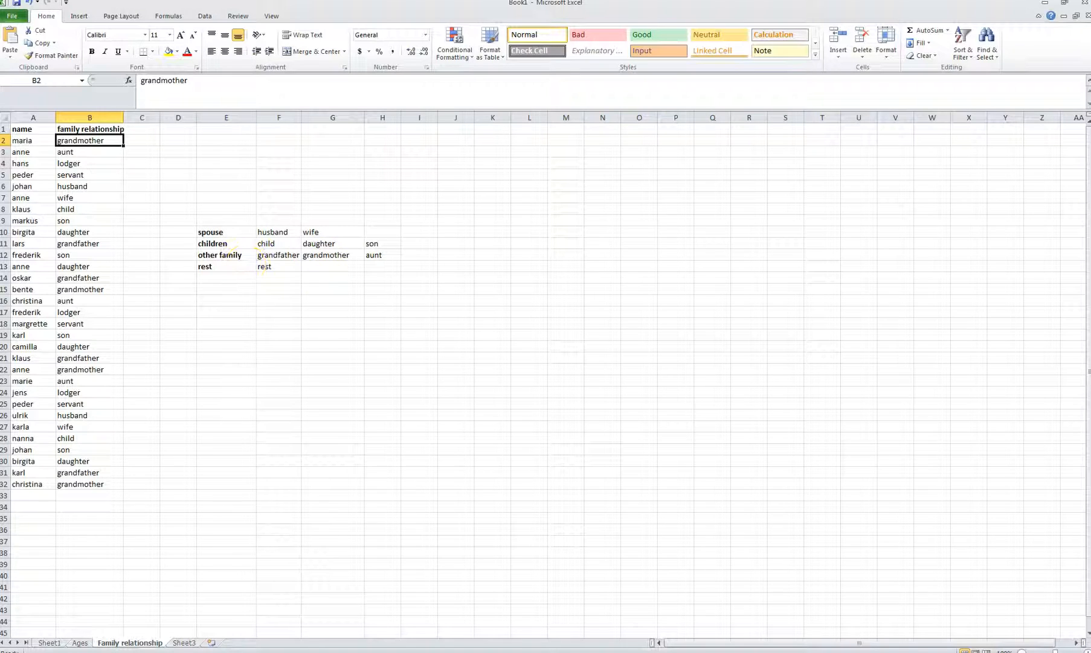
left_click(331, 652)
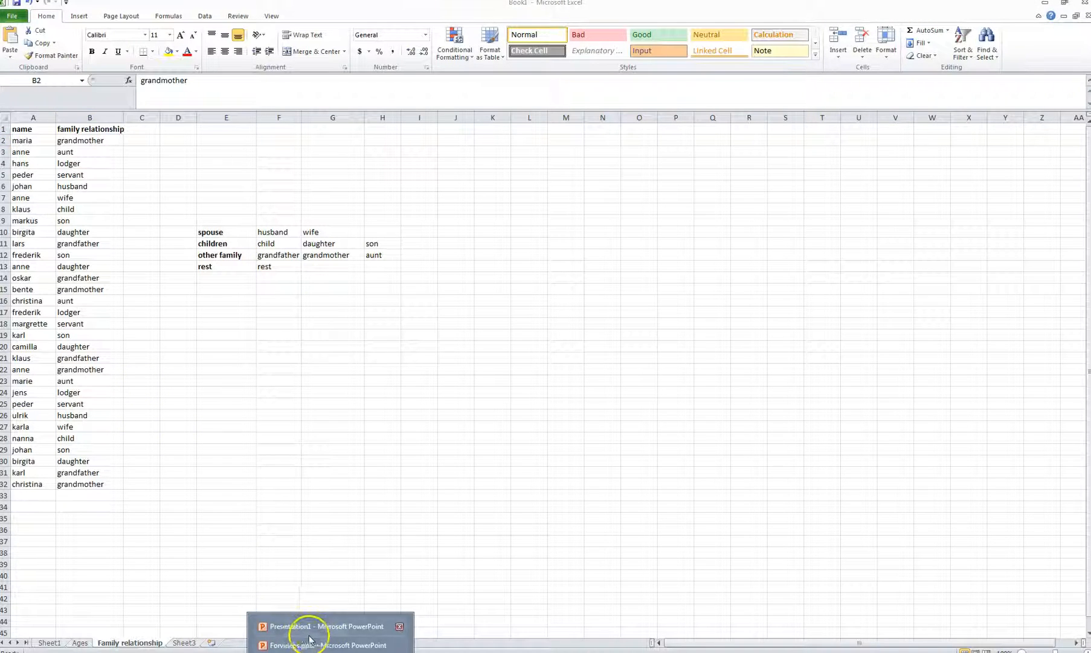
left_click(285, 629)
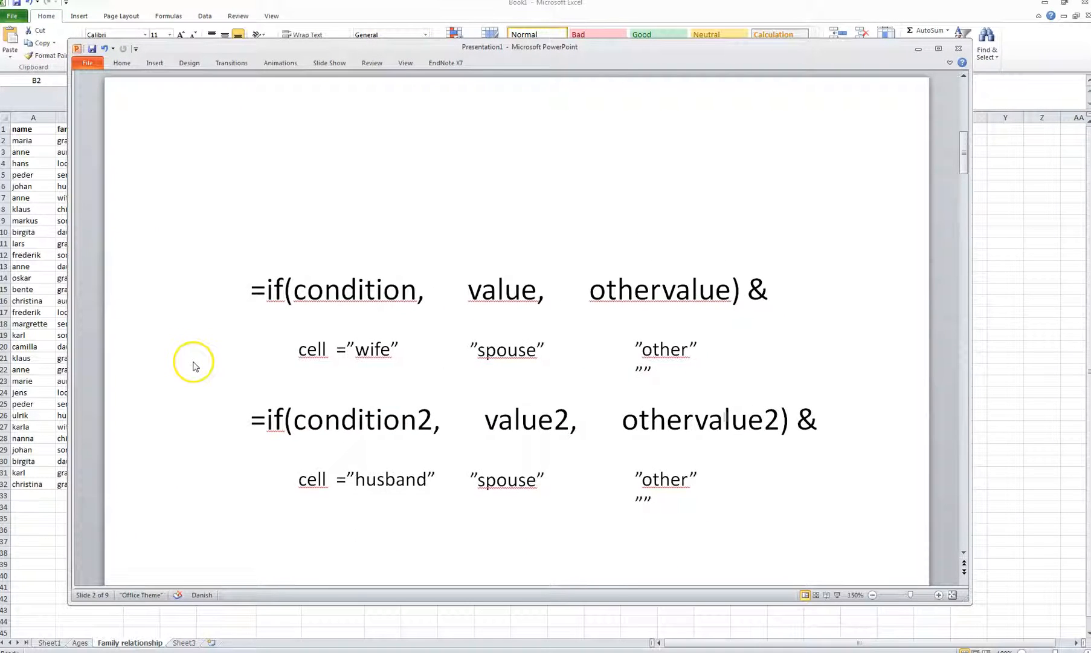
scroll(193, 362, "up", 2)
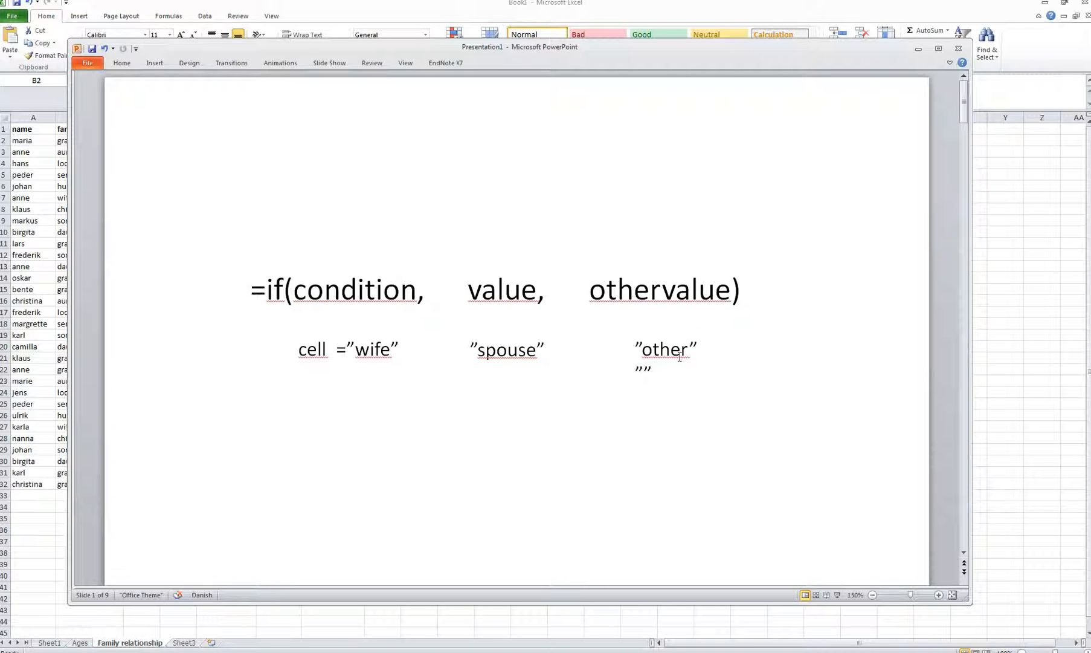
left_click_drag(868, 48, 0, 92)
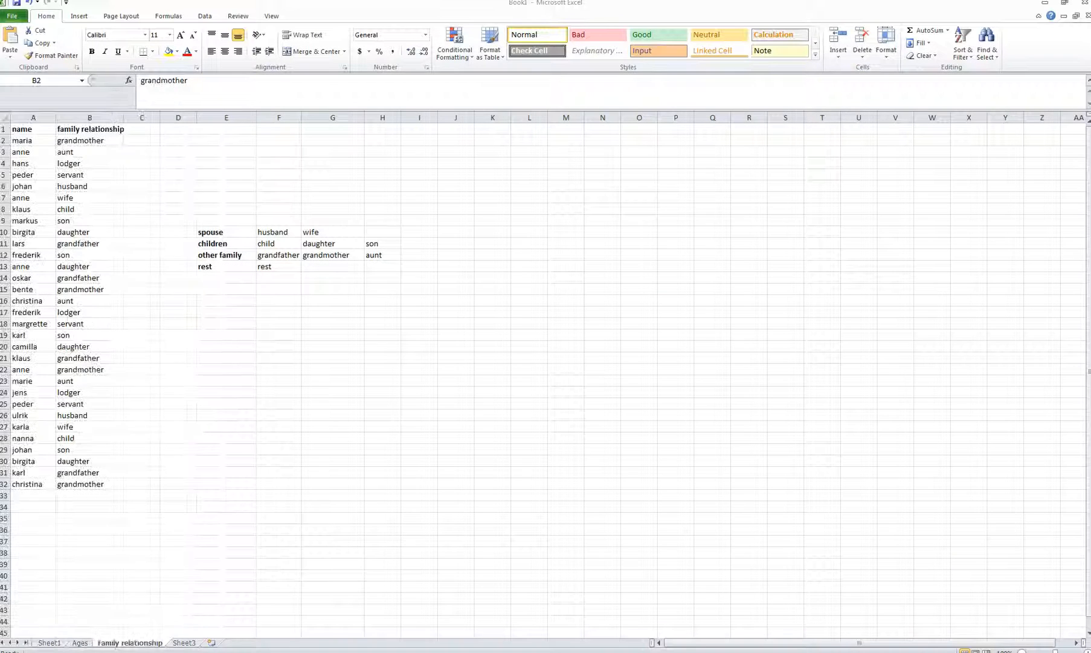
Step: Enter the formula =IF(B2="wife", "spouse", "") in cell C2 of the Family relationship sheet
left_click(145, 140)
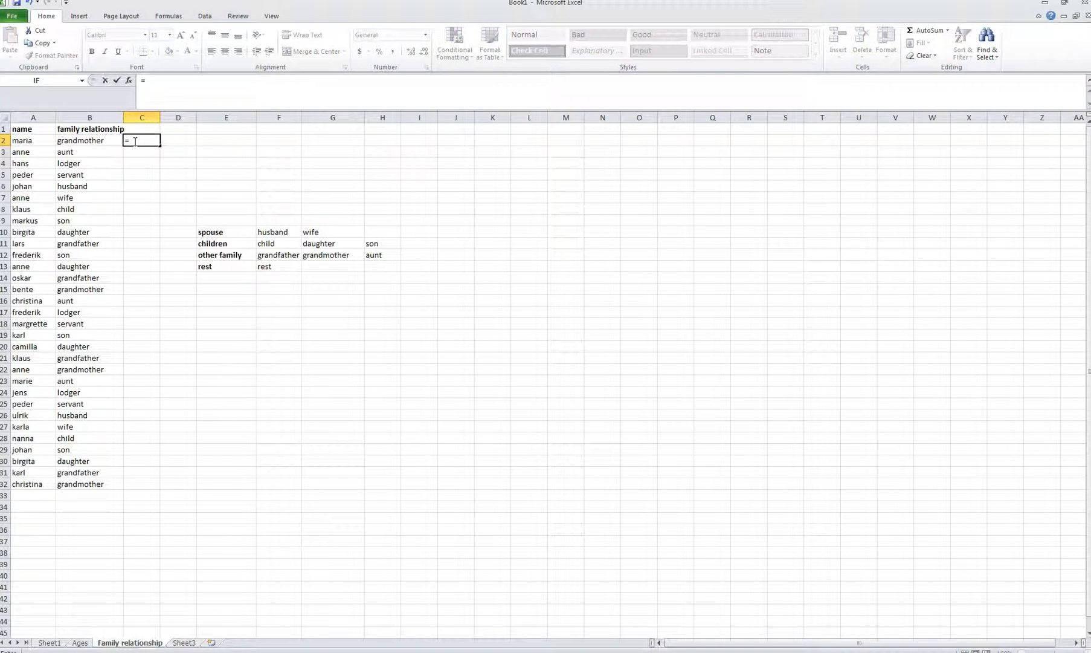
type("=if")
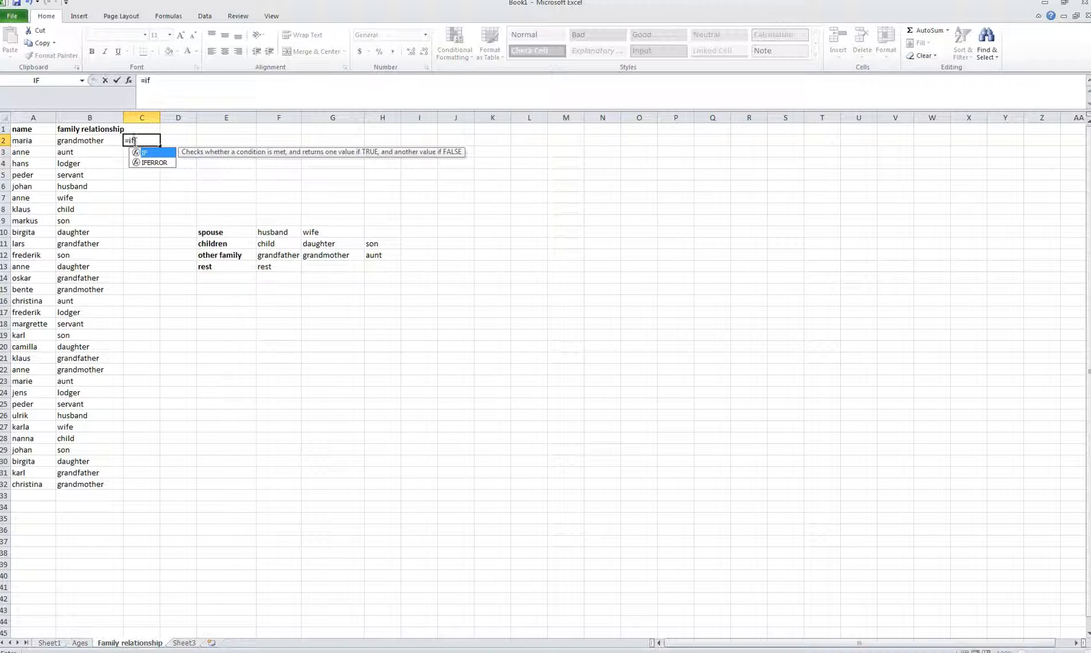
type("(")
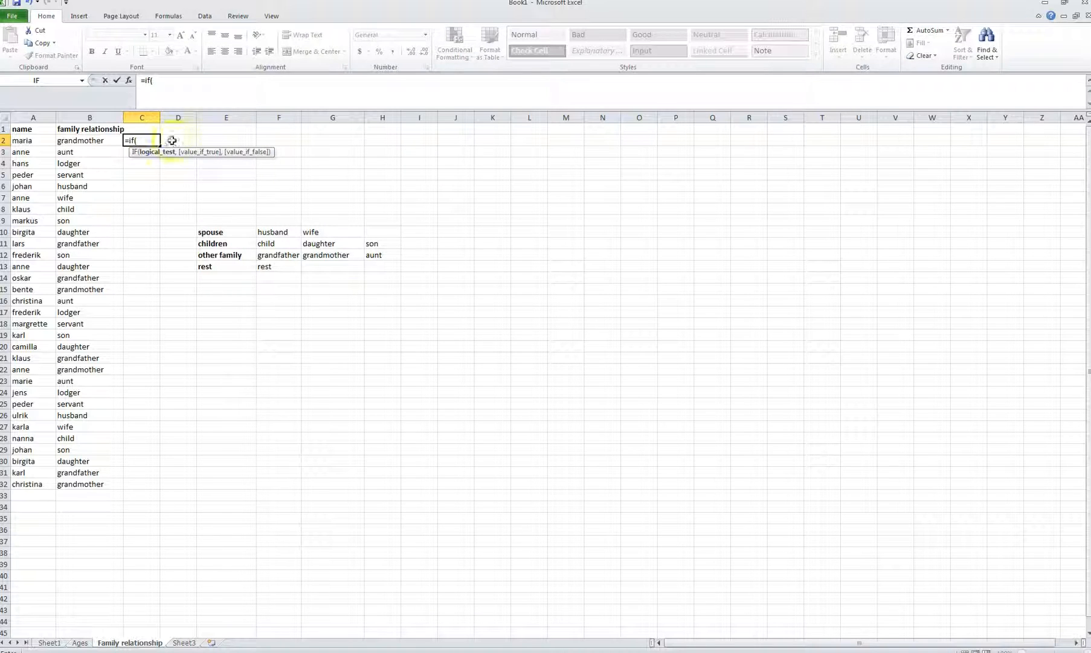
left_click(78, 140)
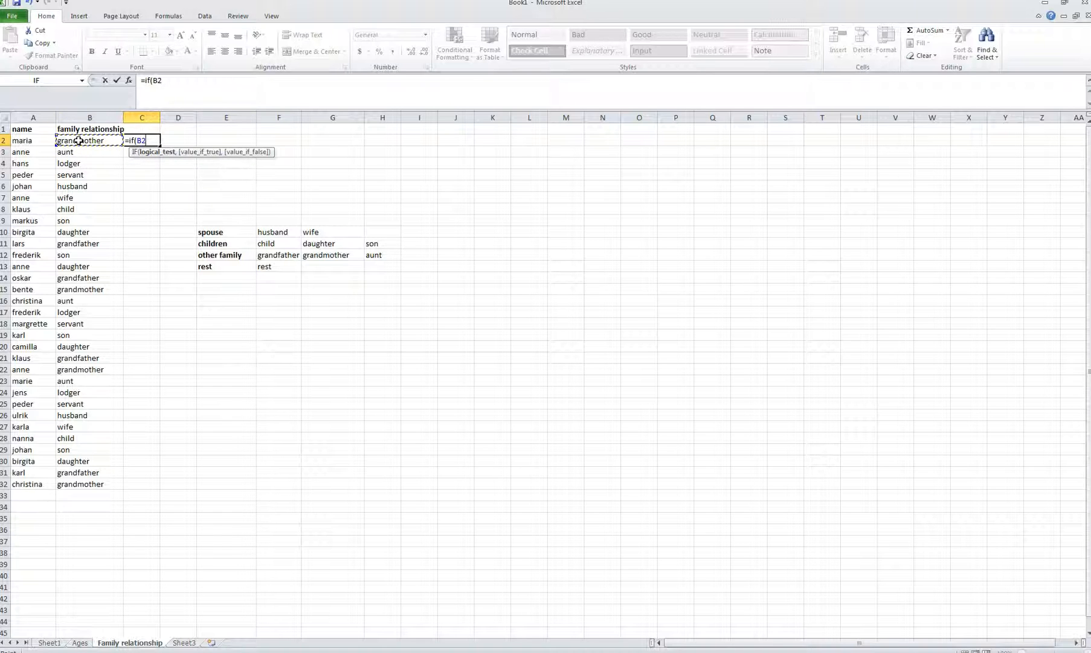
type("=\"wife\",")
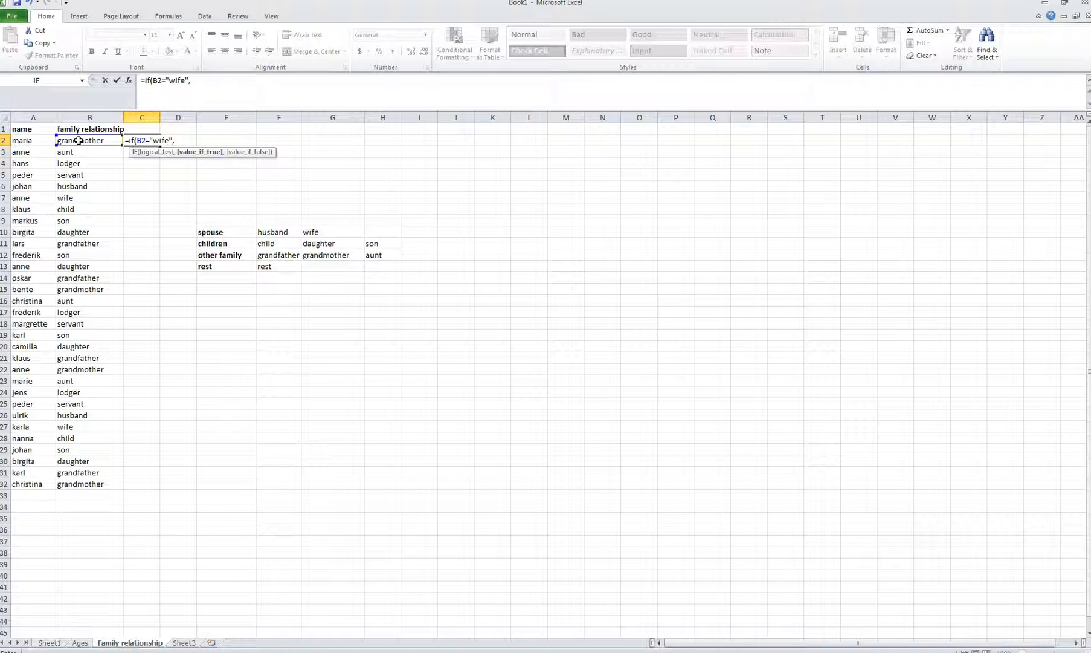
type("\"spouse\", ")
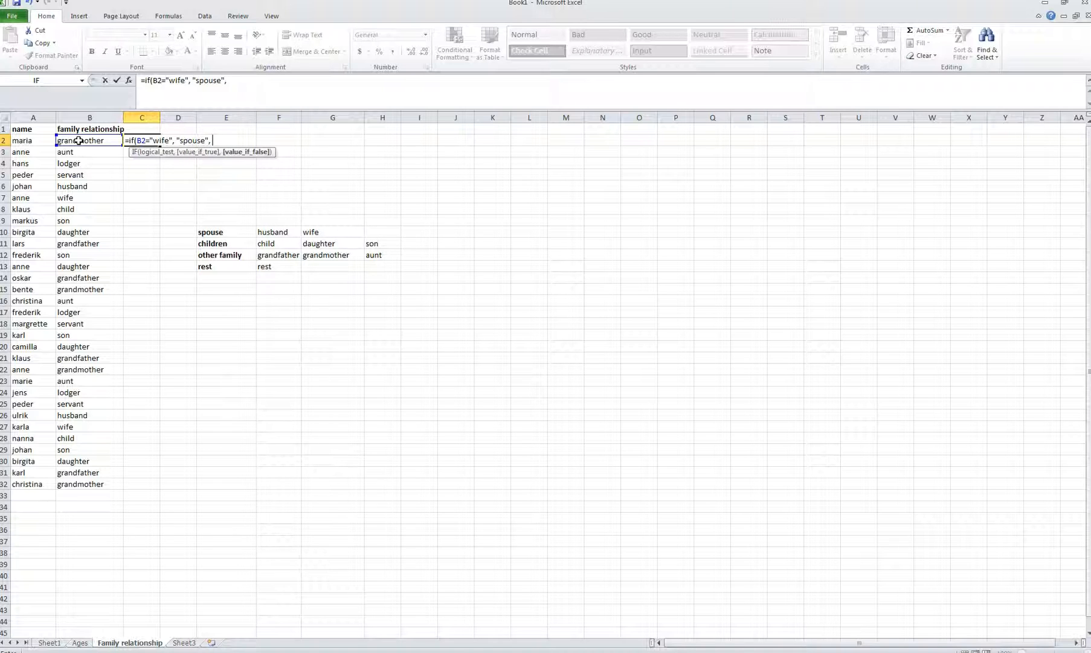
type("\"\")")
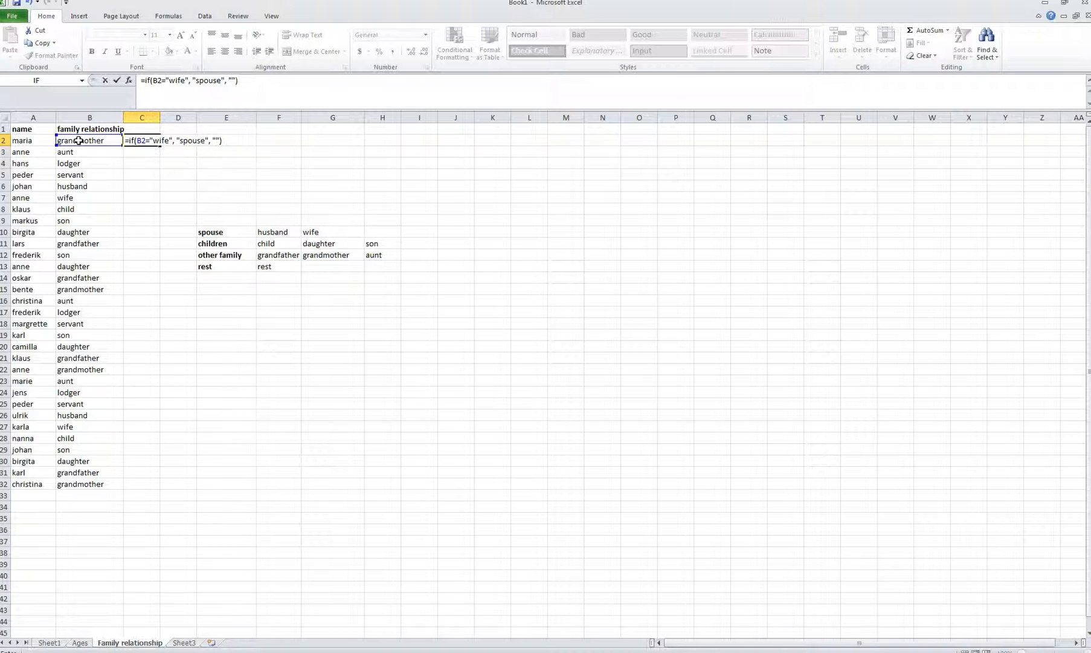
key("Return")
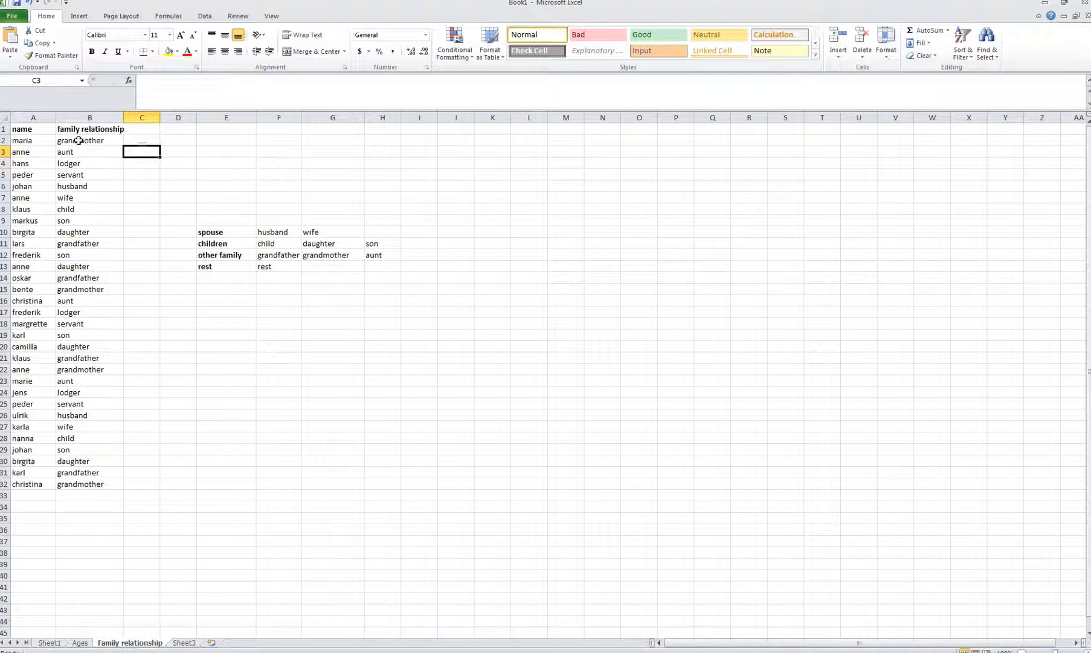
Step: Fill the C2 formula down to C32 and check the copied formula in C7 against its source cell
left_click(140, 139)
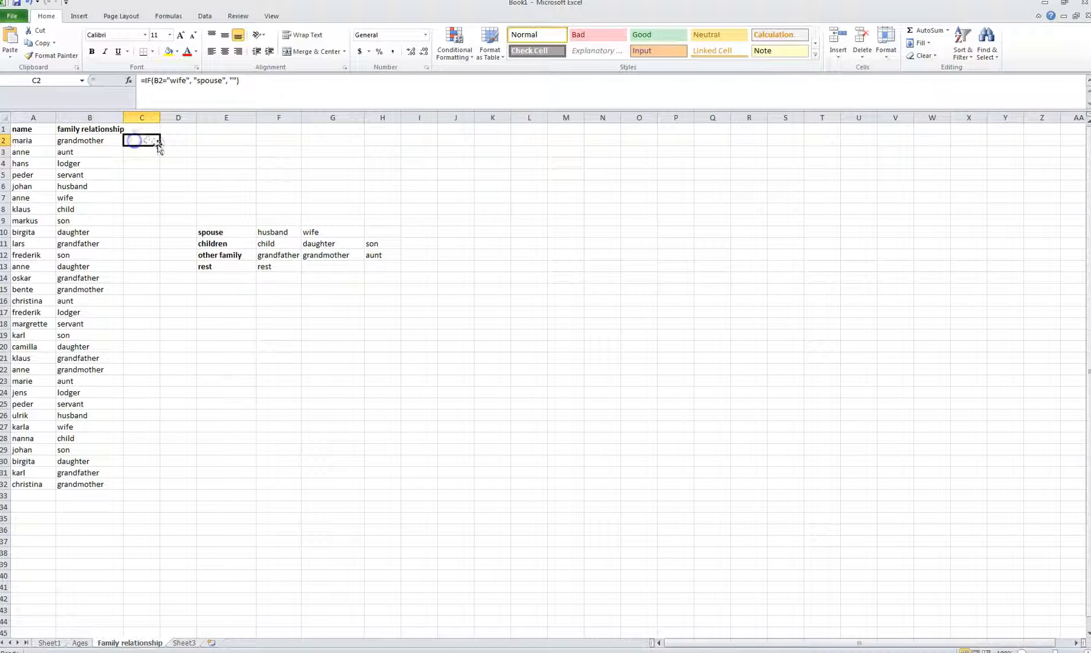
left_click_drag(159, 145, 143, 486)
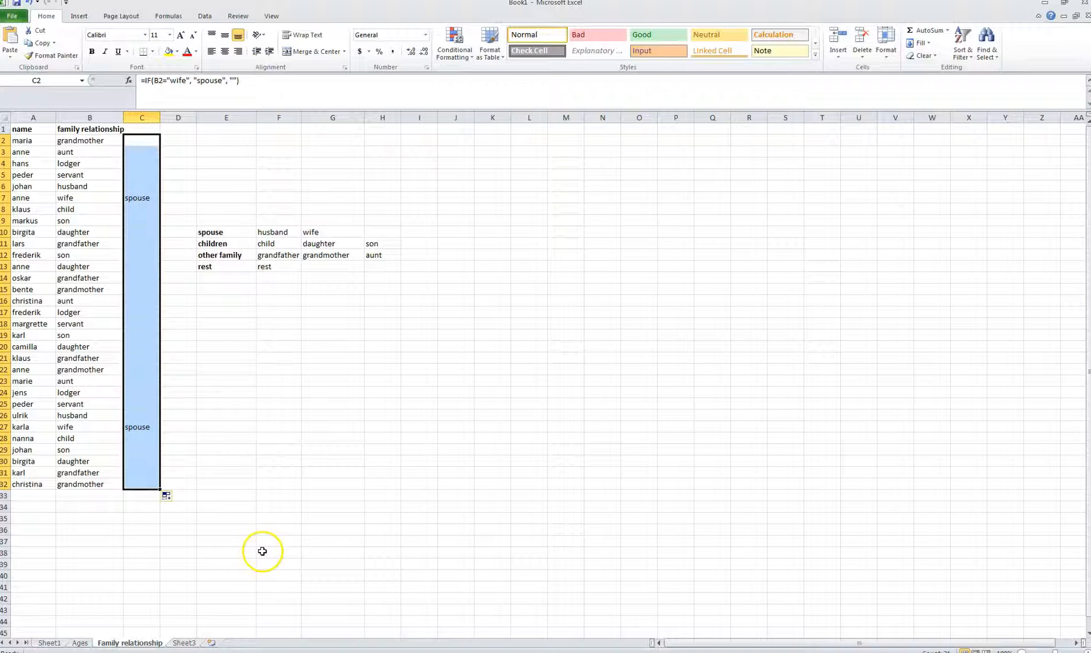
left_click(144, 141)
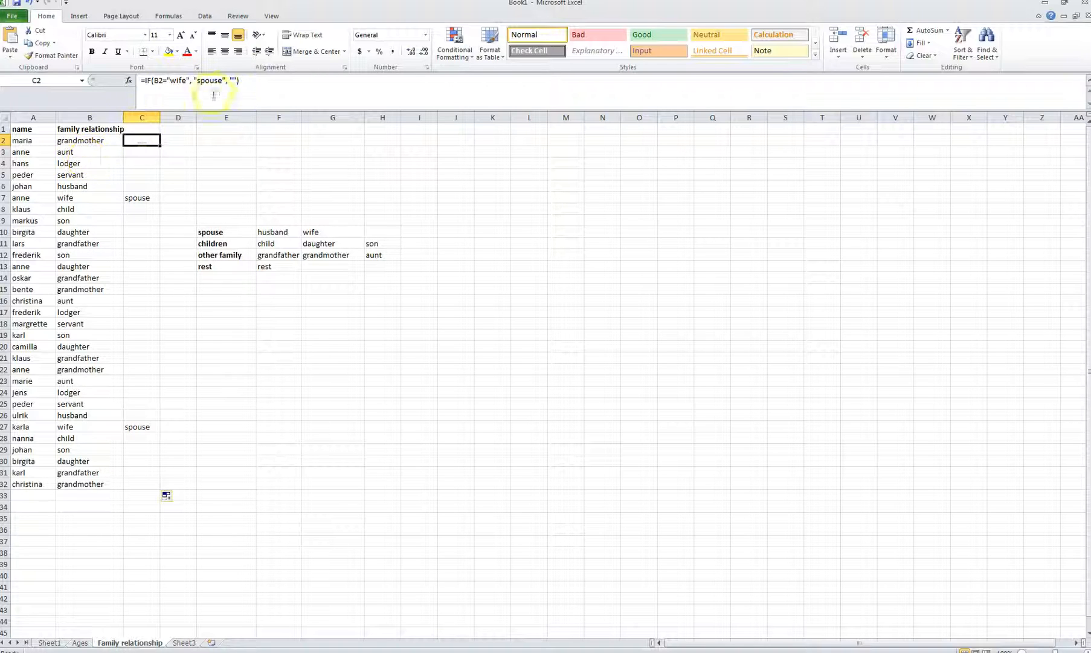
left_click(84, 199)
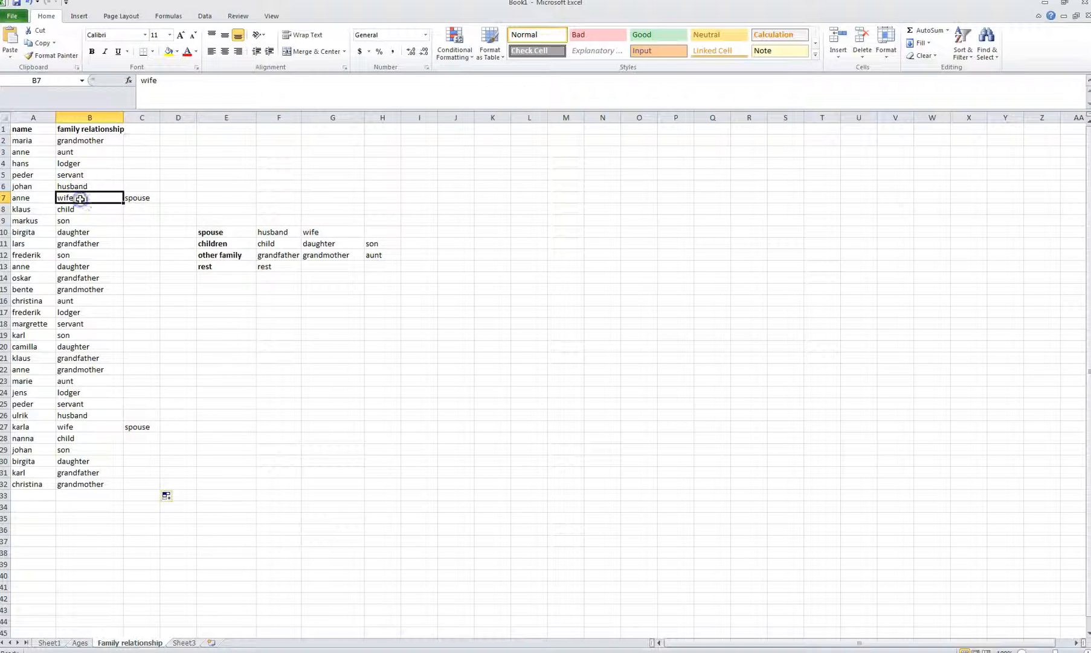
left_click(140, 198)
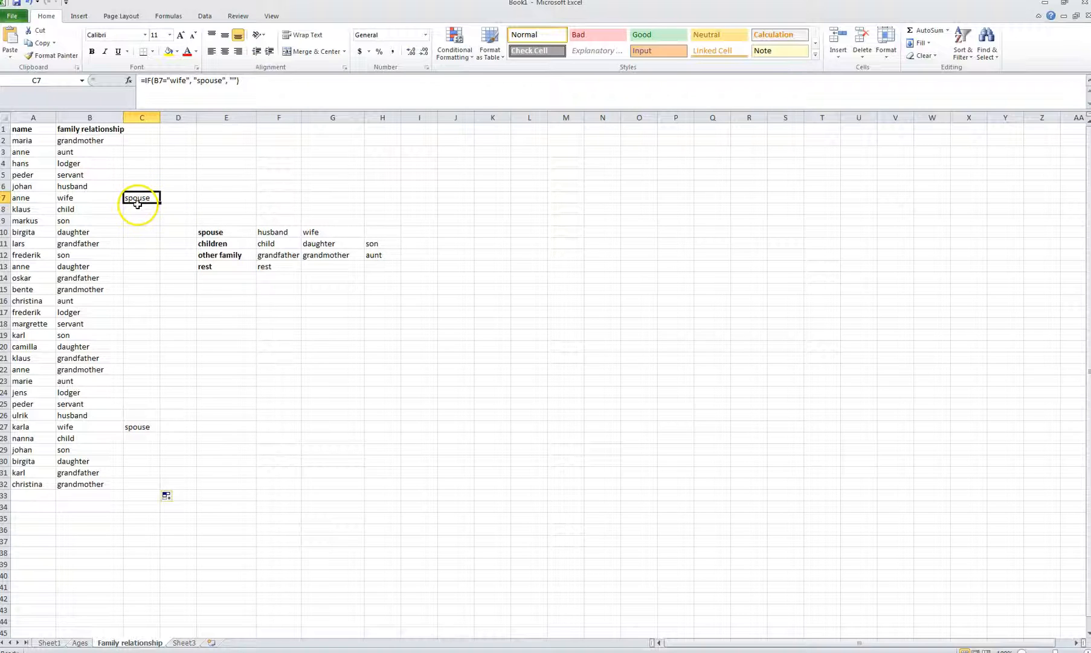
Step: Set the value-if-false in C2's formula to "not spouse" and fill the formula down to C32
left_click(139, 145)
left_click(234, 79)
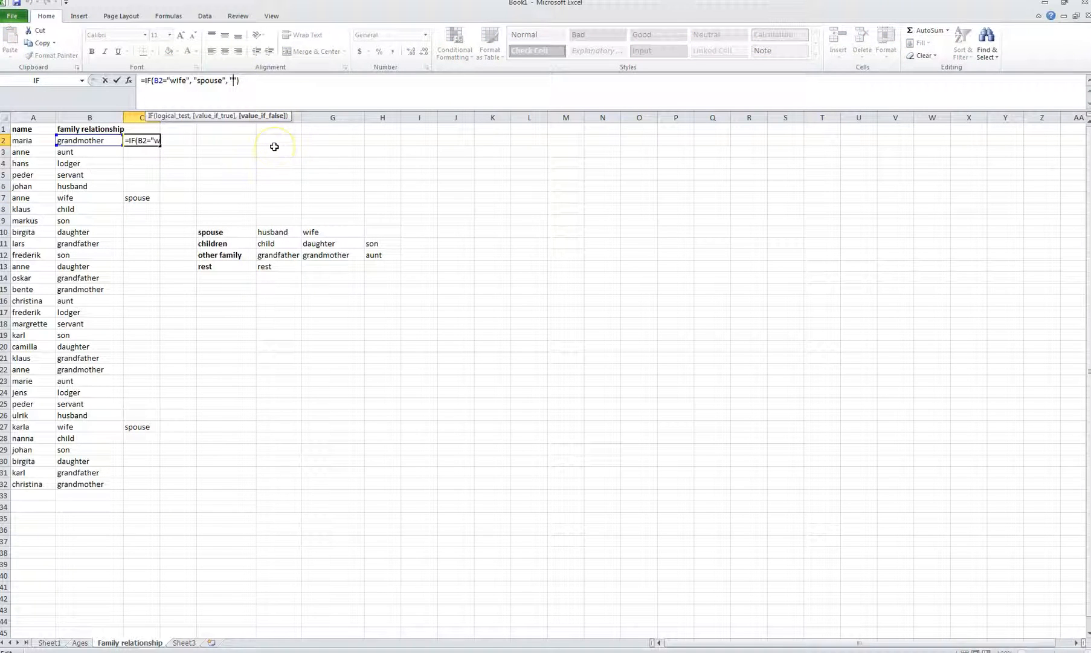
type("not spouse")
key("Return")
left_click(153, 141)
left_click_drag(161, 145, 149, 490)
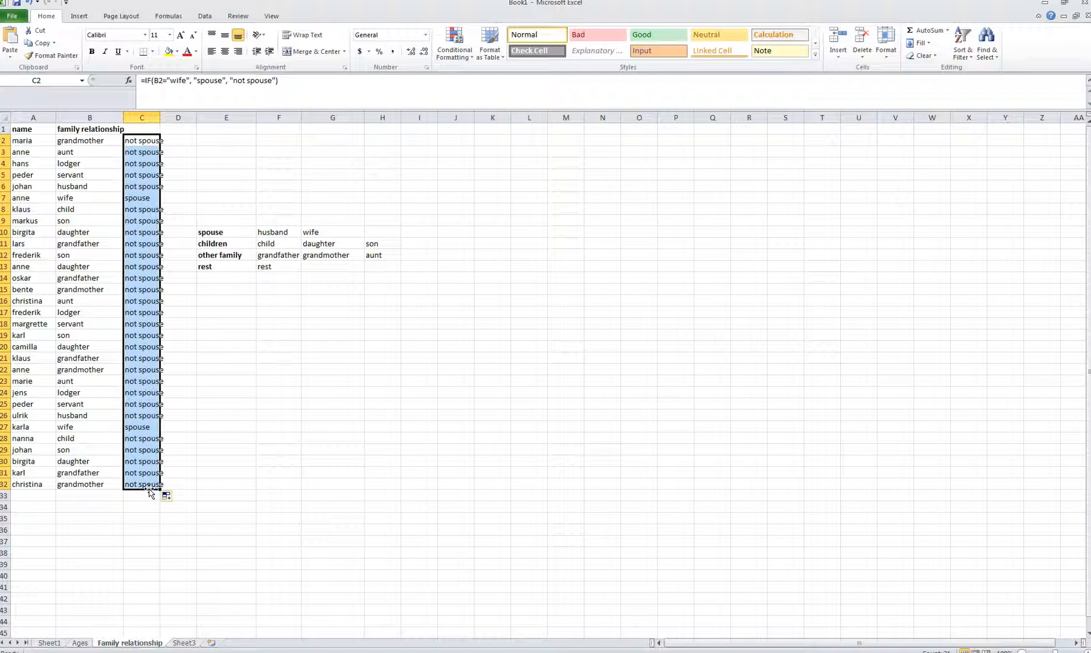
Step: Widen column C to fit its text and inspect the formula in C6
left_click_drag(160, 117, 185, 118)
left_click(147, 186)
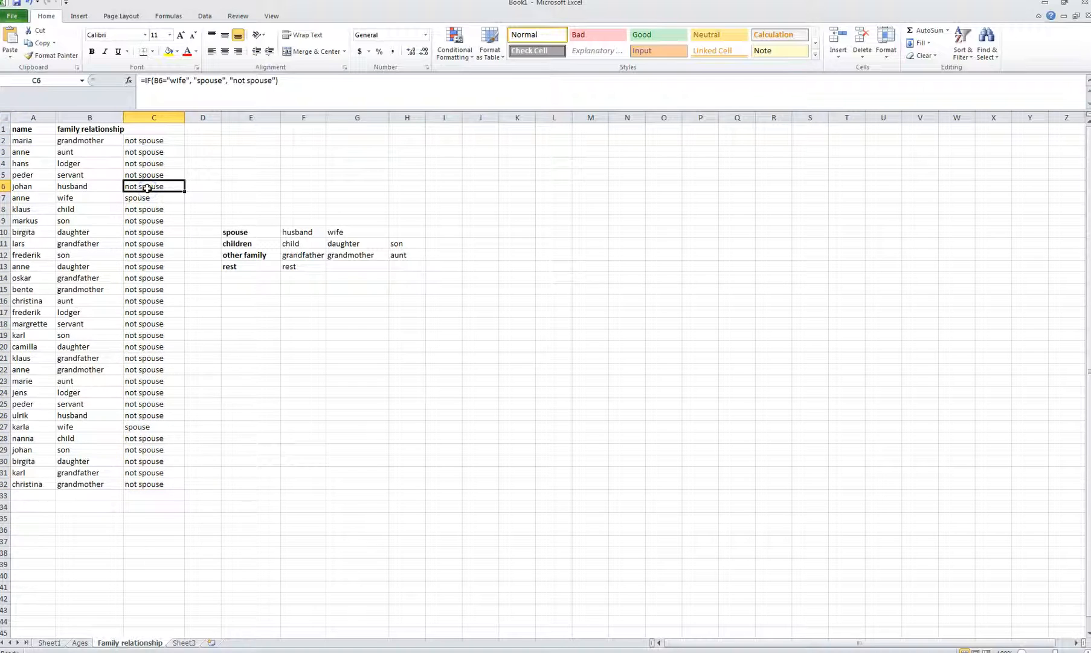
Step: Set the value-if-false in C2's formula back to an empty string "" and fill the formula down to C32
left_click(151, 140)
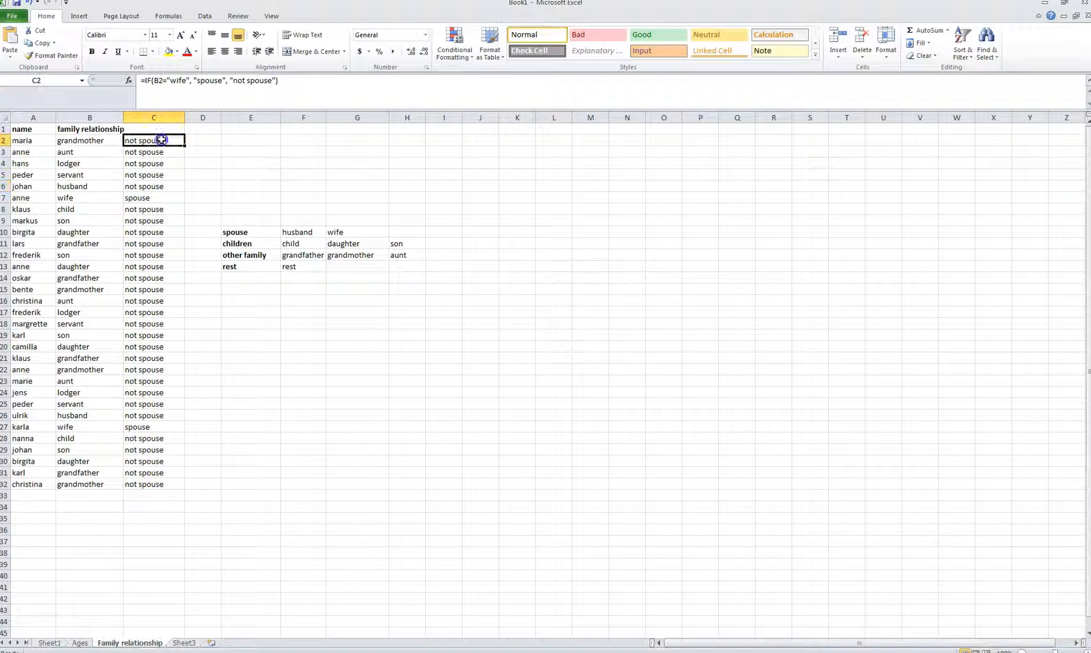
left_click(237, 80)
left_click_drag(234, 80, 274, 81)
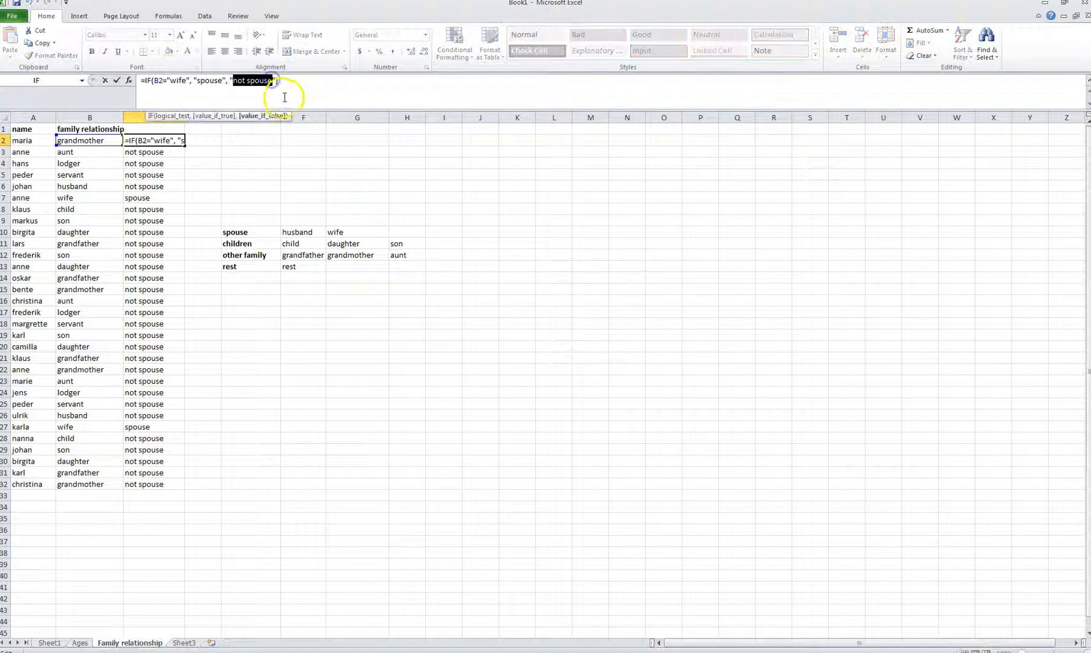
key("Delete")
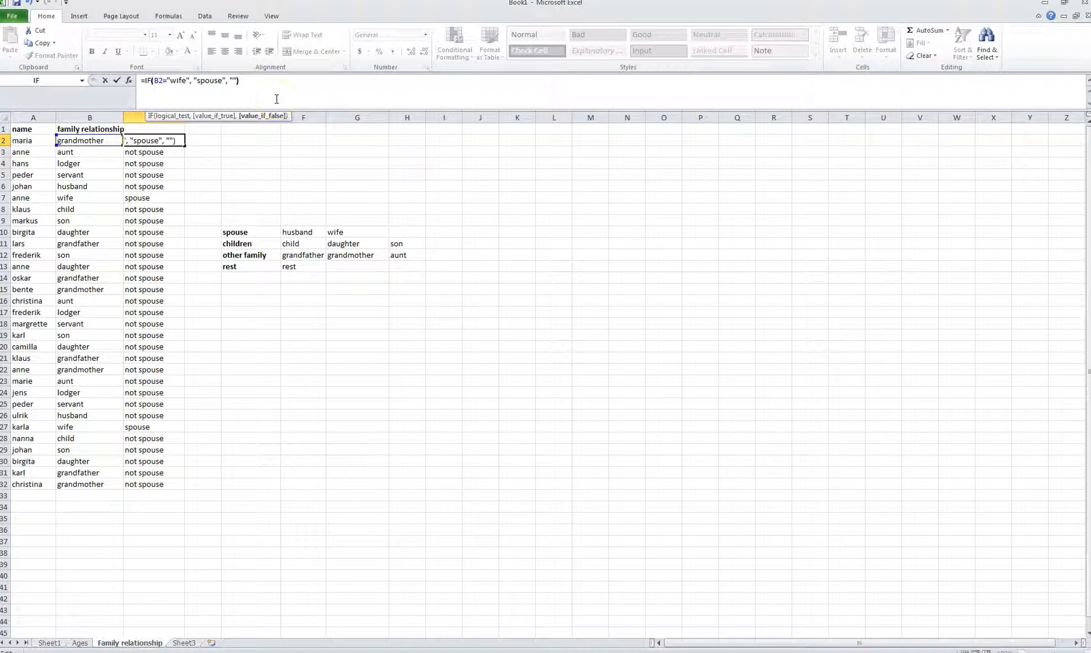
key("Return")
left_click(169, 142)
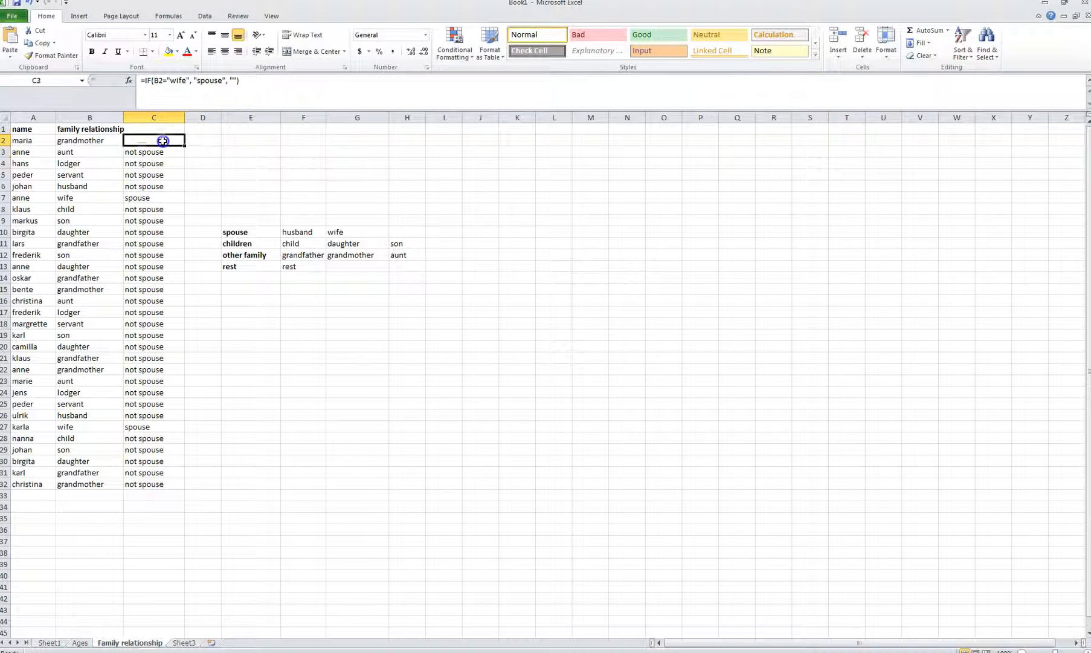
left_click_drag(185, 146, 175, 491)
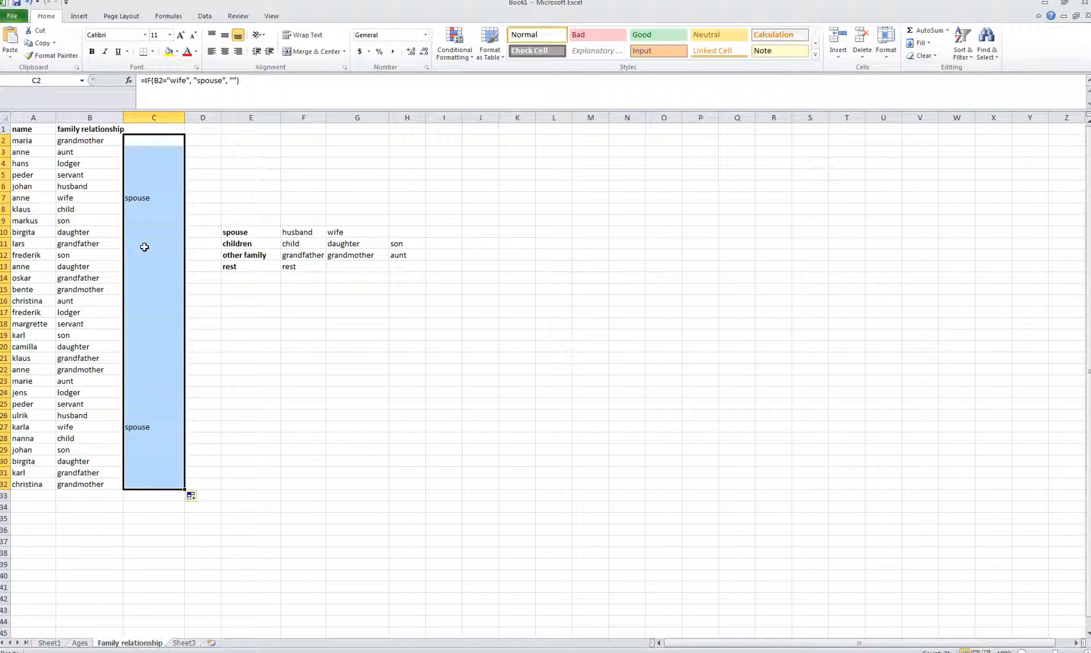
Step: Switch to the PowerPoint presentation and review the slide on joining two IF formulas with &
left_click(163, 140)
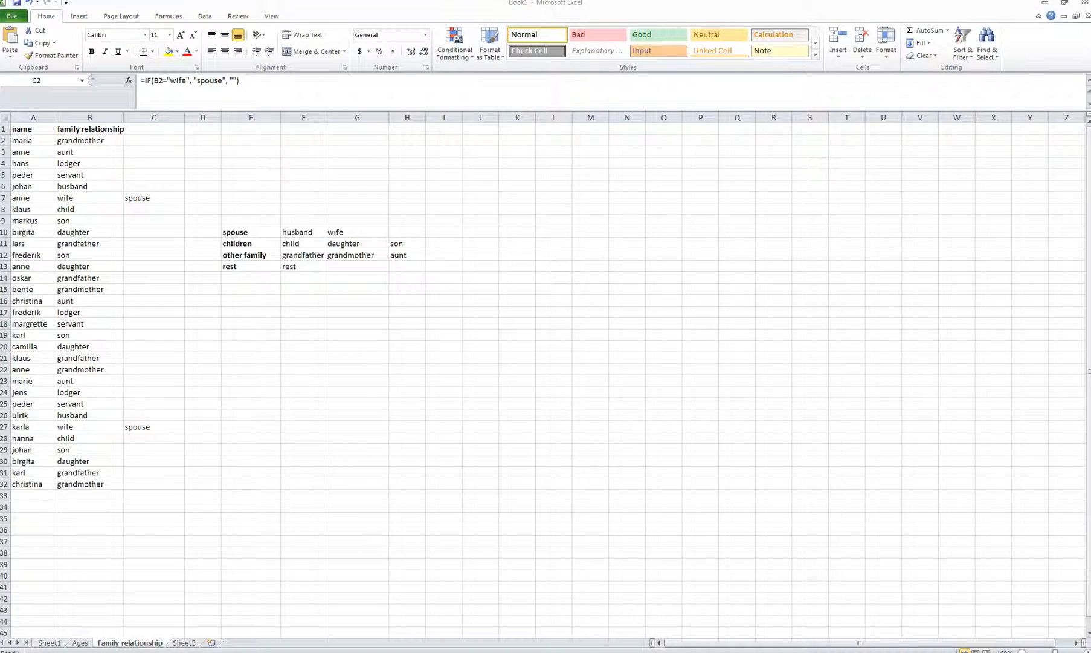
left_click_drag(1, 68, 499, 31)
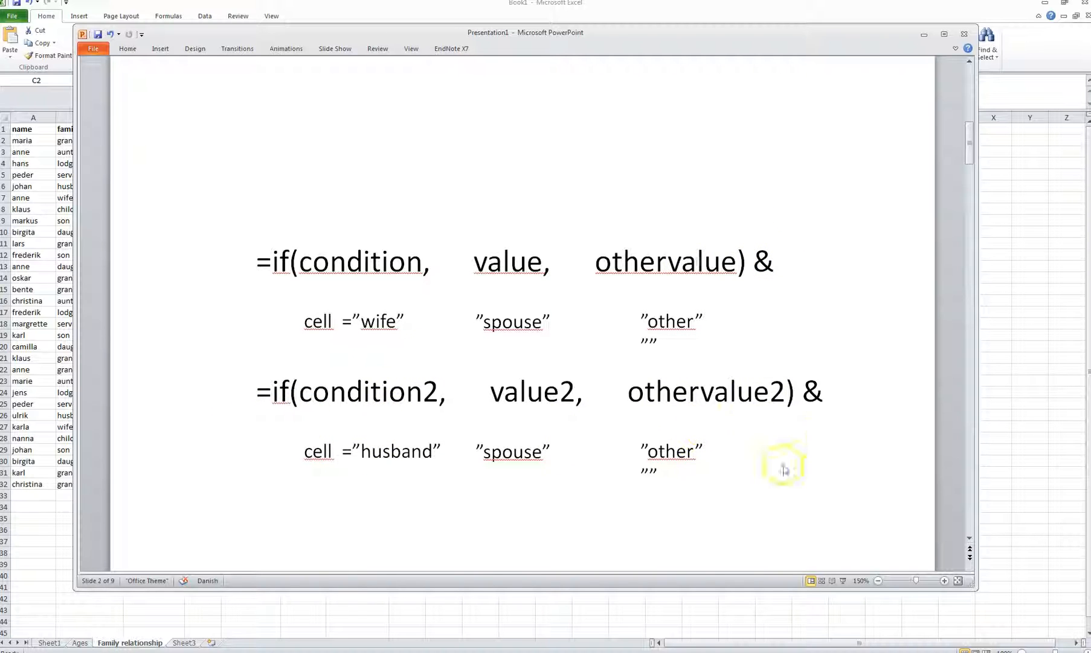
left_click_drag(870, 35, 0, 96)
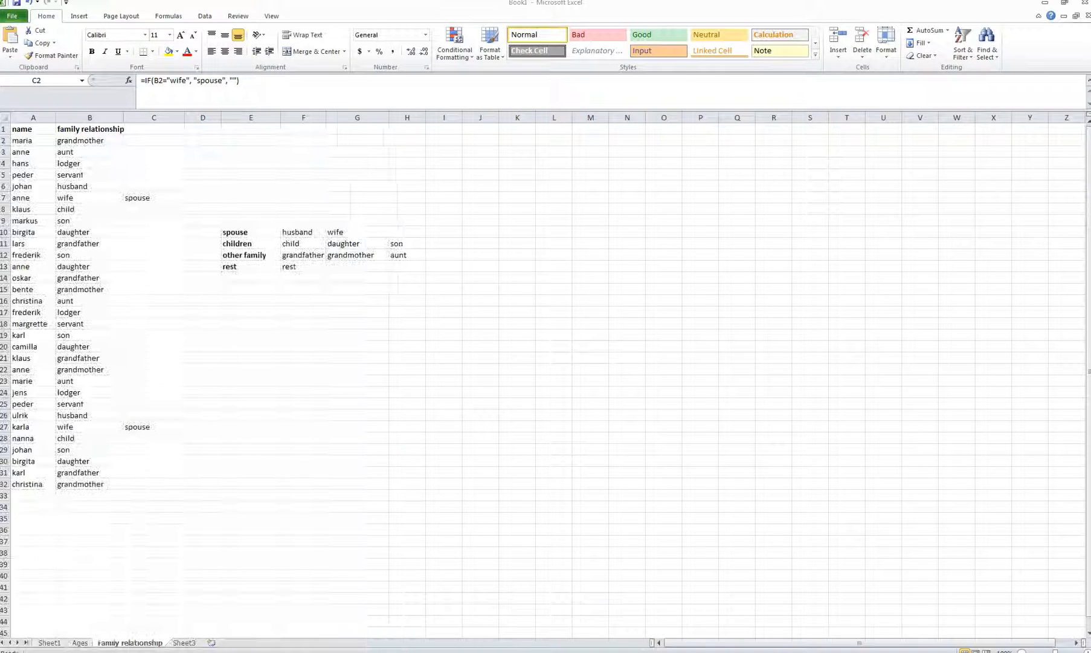
Step: Append & (B2="husband", "spouse", "") to the formula in C2 and try to enter it
left_click(220, 160)
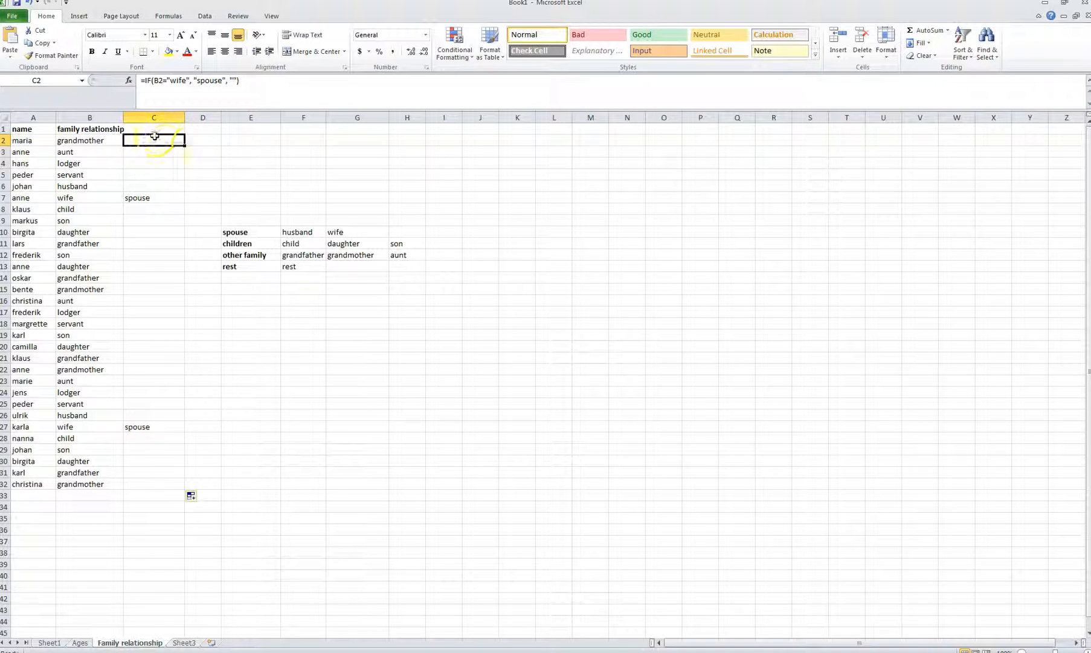
left_click(255, 82)
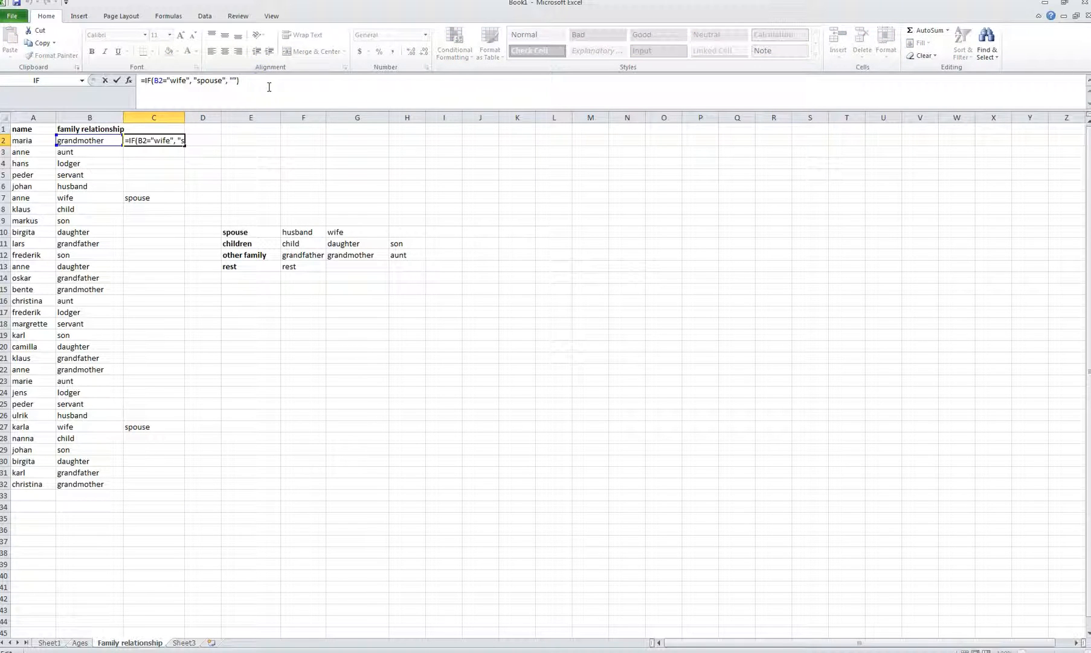
type("& (")
left_click(96, 140)
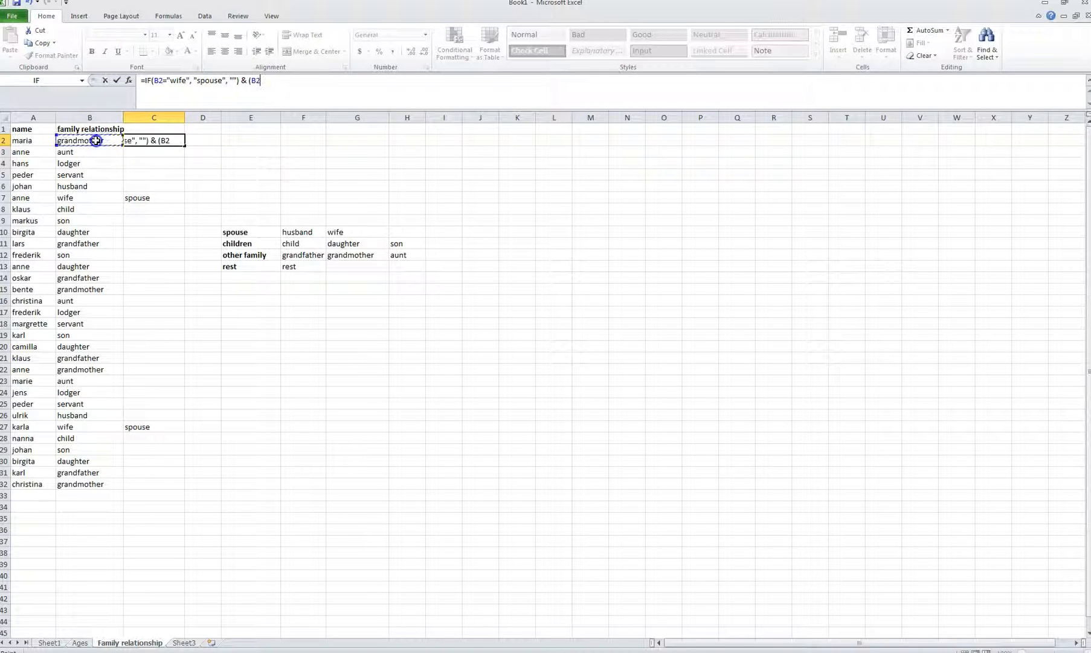
type("=\"husband\"")
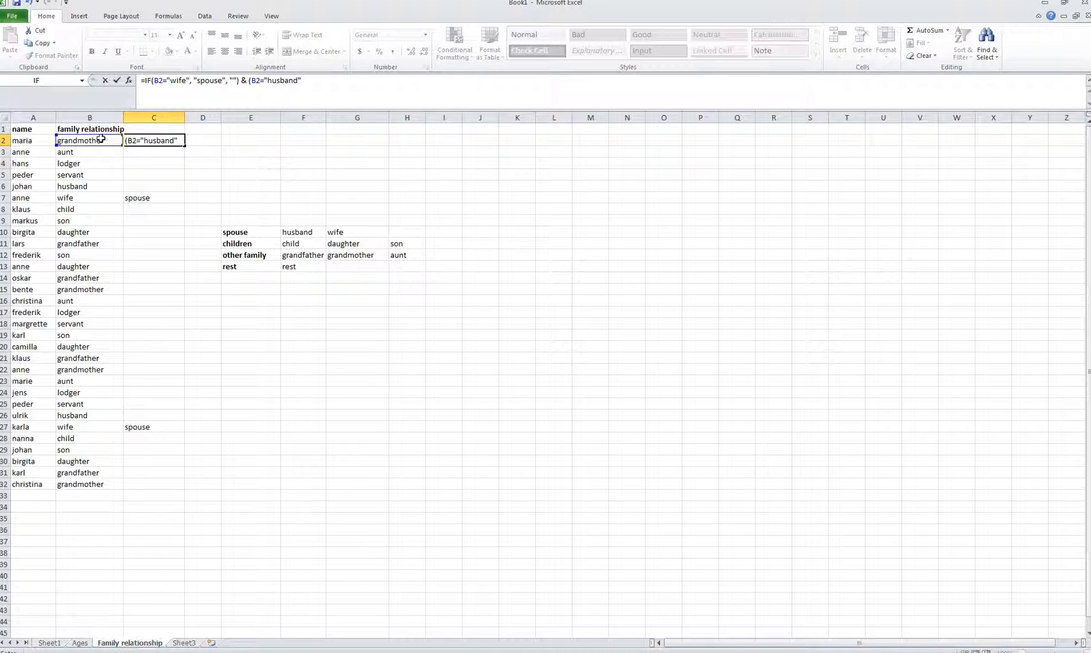
type(", \"spouse\", \"\"")
key("Return")
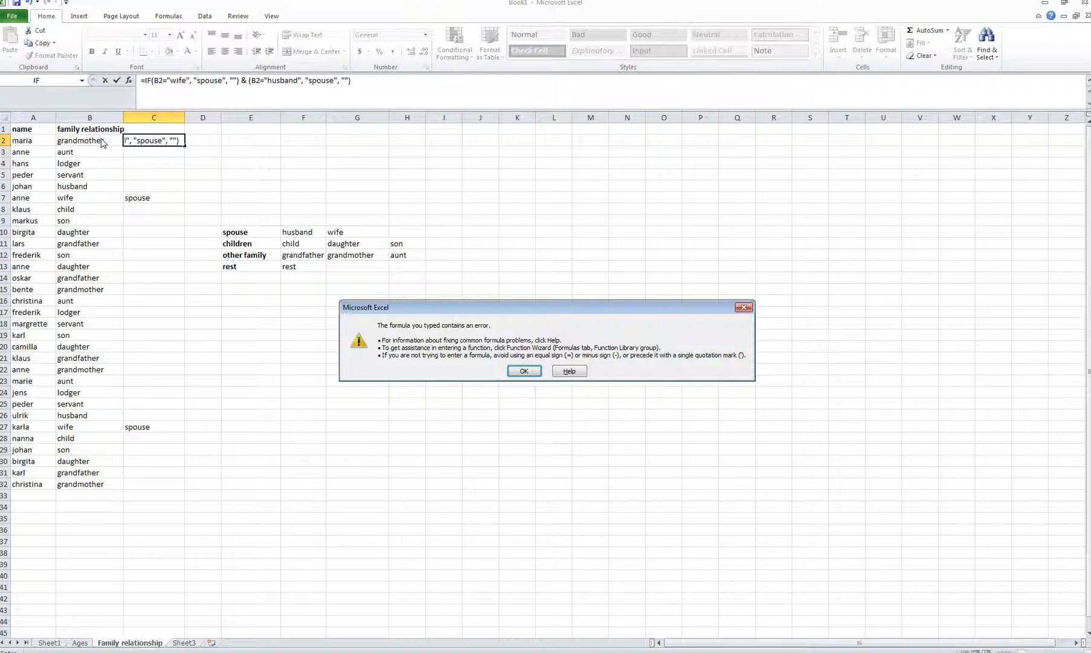
Step: Insert the missing IF before (B2="husband", "spouse", "") in C2's formula, enter it and accept the proposed correction
left_click(521, 372)
left_click(522, 371)
left_click(249, 82)
type("if")
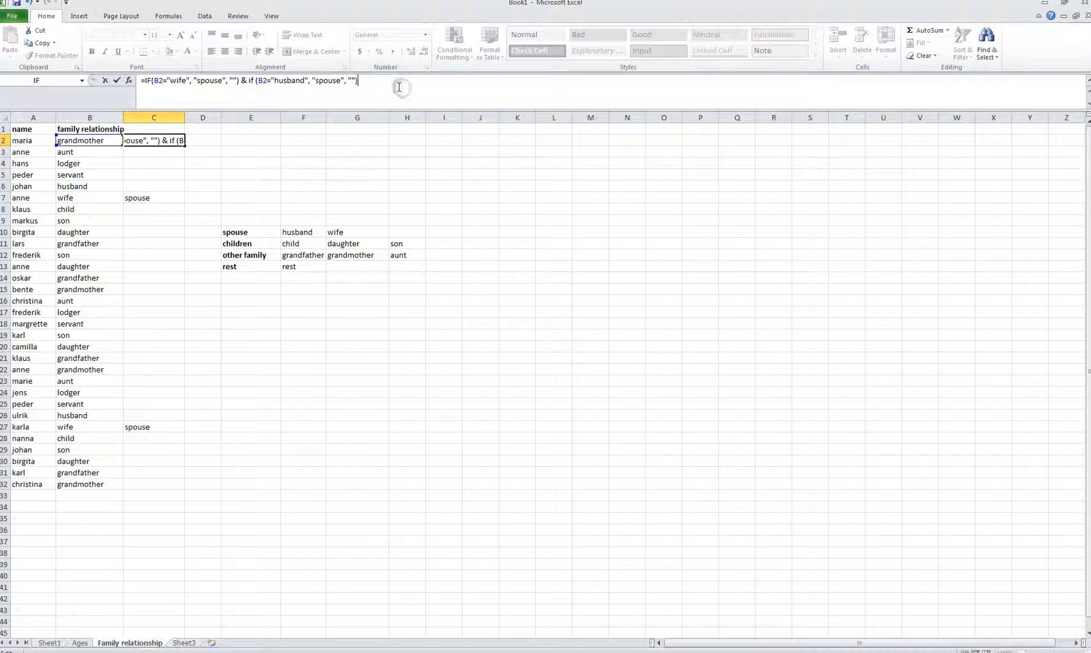
key("Return")
left_click(524, 376)
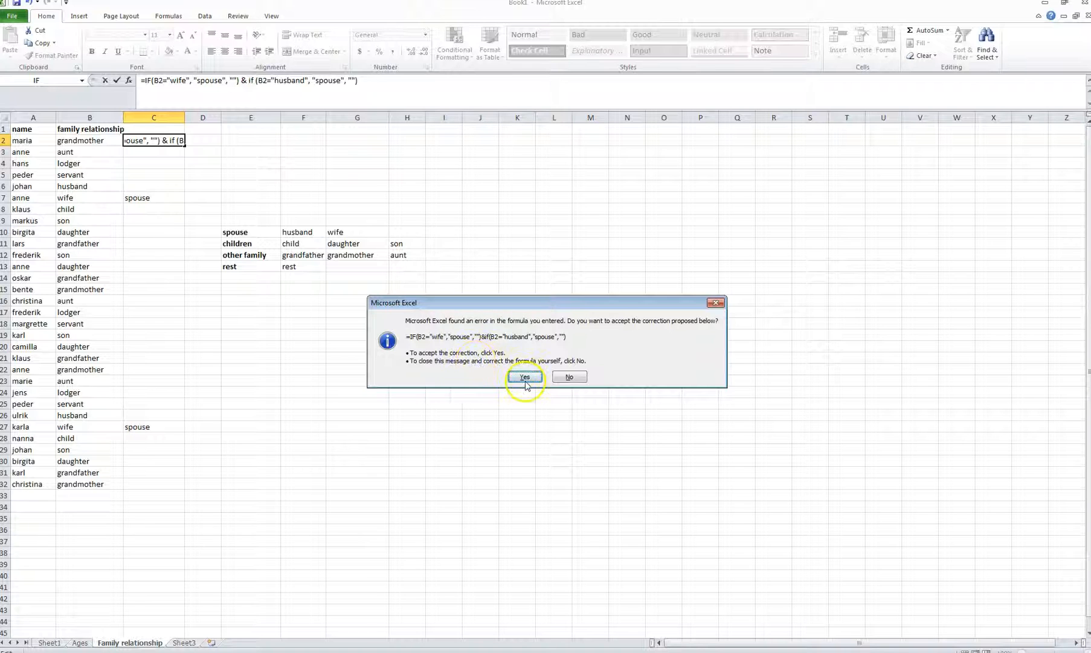
Step: Add a space after the & in C2's formula, fill it down to C32 and check the husband row
left_click(151, 143)
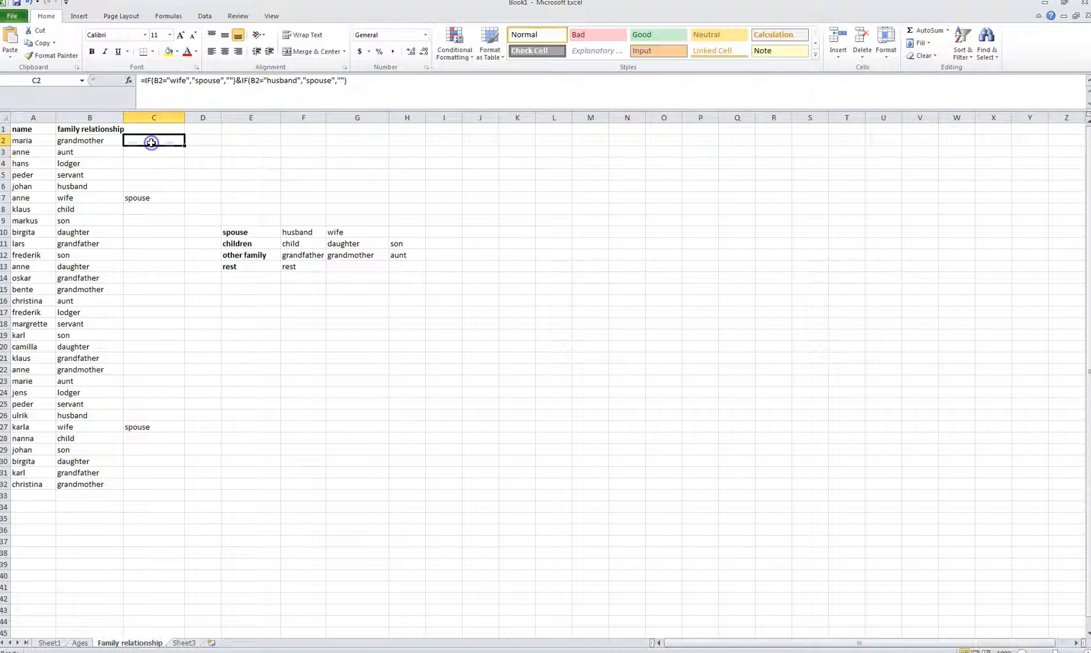
left_click(236, 81)
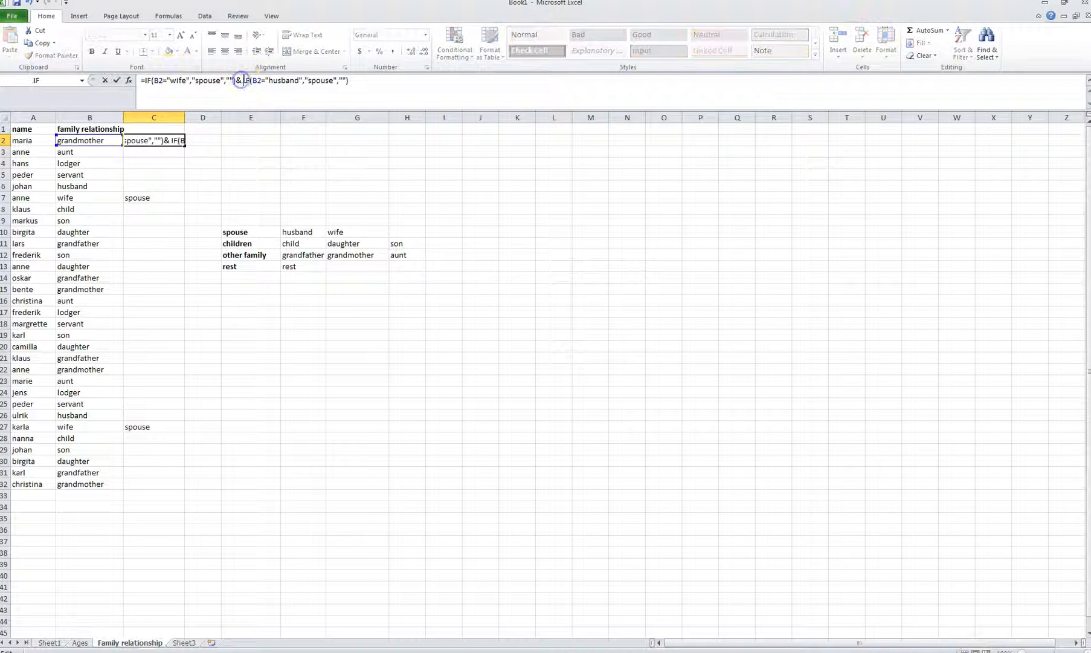
left_click(251, 81)
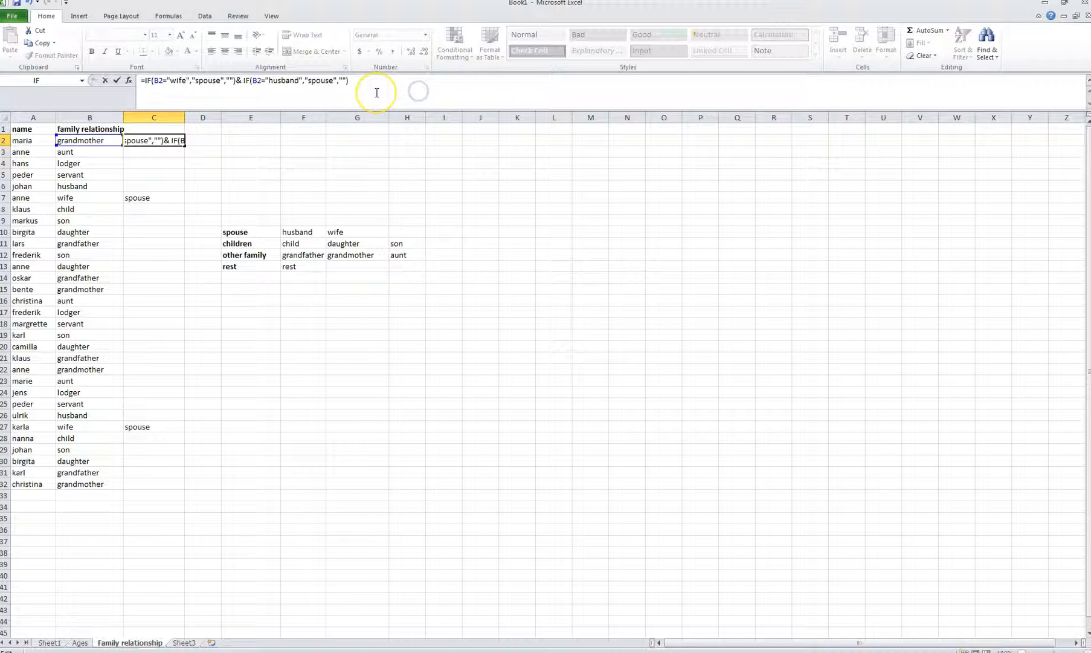
key("Return")
left_click(145, 140)
left_click_drag(185, 145, 195, 487)
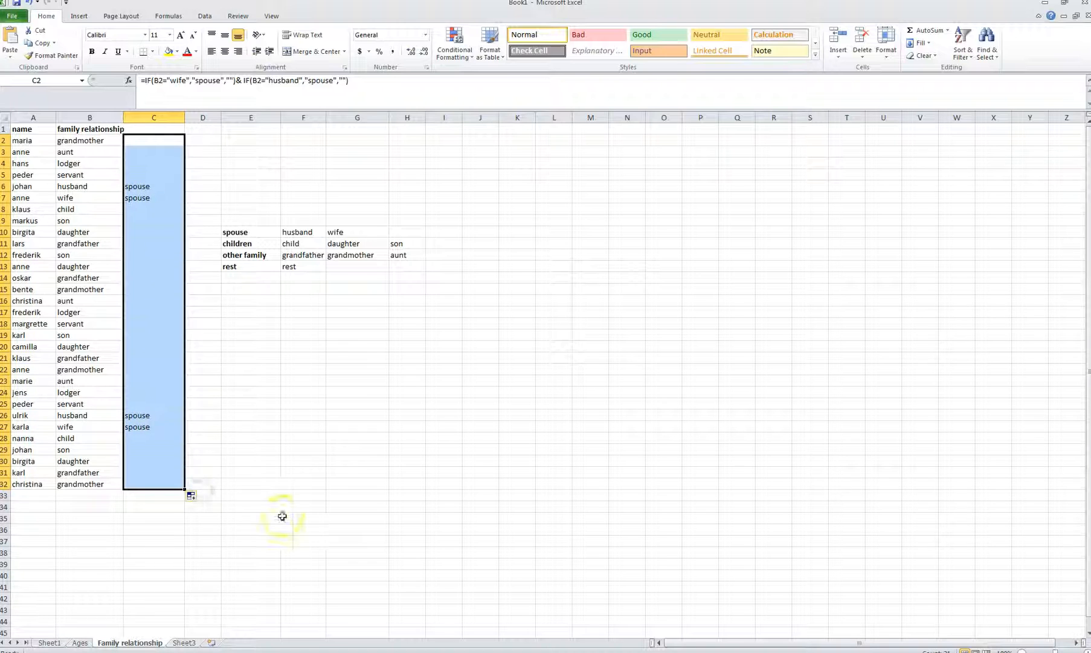
left_click(84, 186)
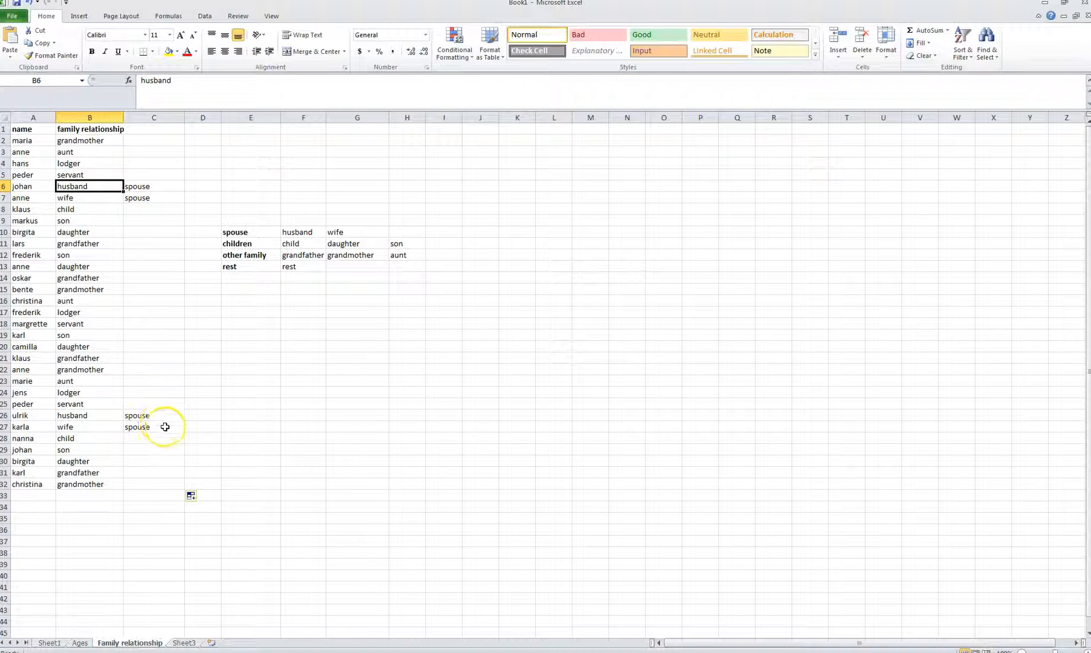
Step: Enter the heading "family relationship2" in C1 and widen column B to fit its heading
left_click(152, 129)
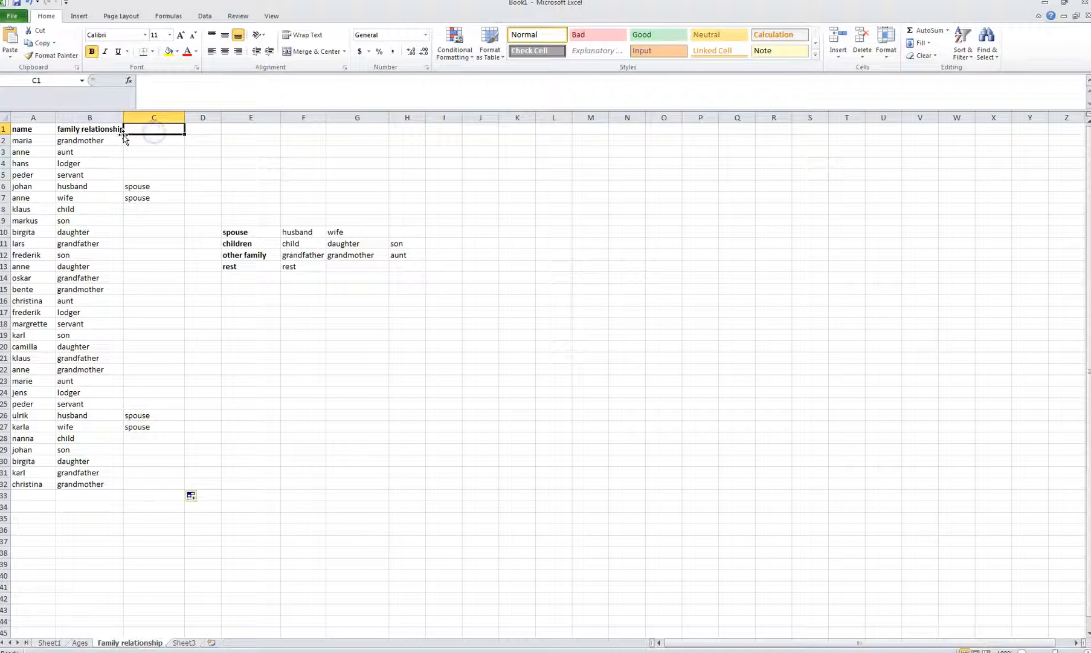
type("family")
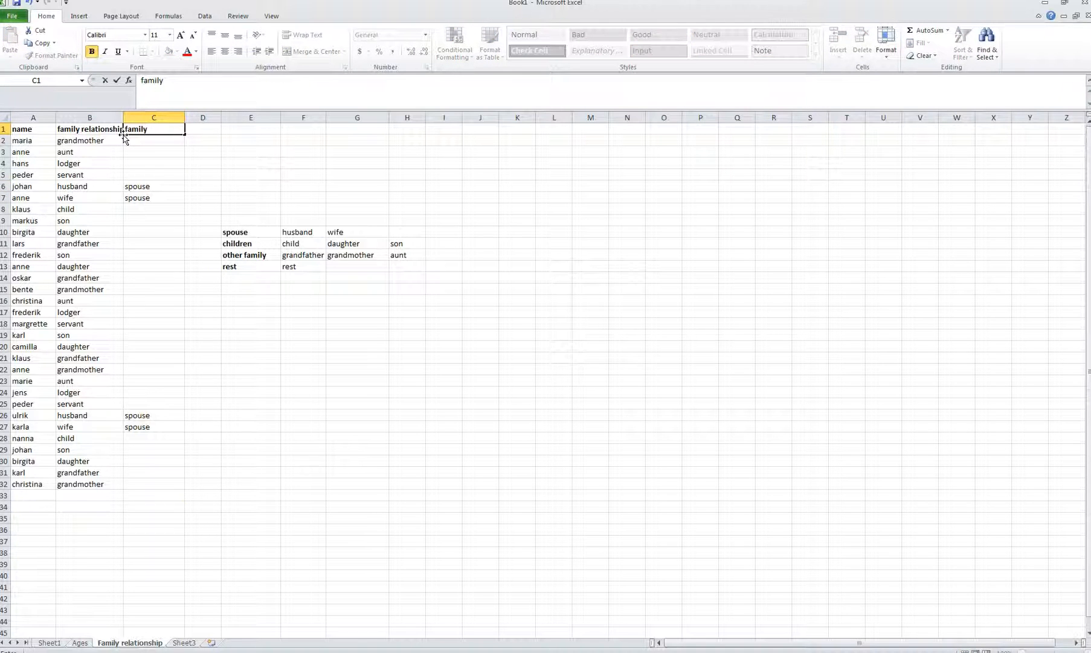
type(" re")
key("BackSpace")
key("BackSpace")
key("BackSpace")
type("relationshiop")
key("BackSpace")
type("p2")
left_click(150, 144)
left_click_drag(123, 117, 140, 116)
Step: Append & IF(B2="child", "children", "") to the formula in C2
left_click(398, 80)
type("& if")
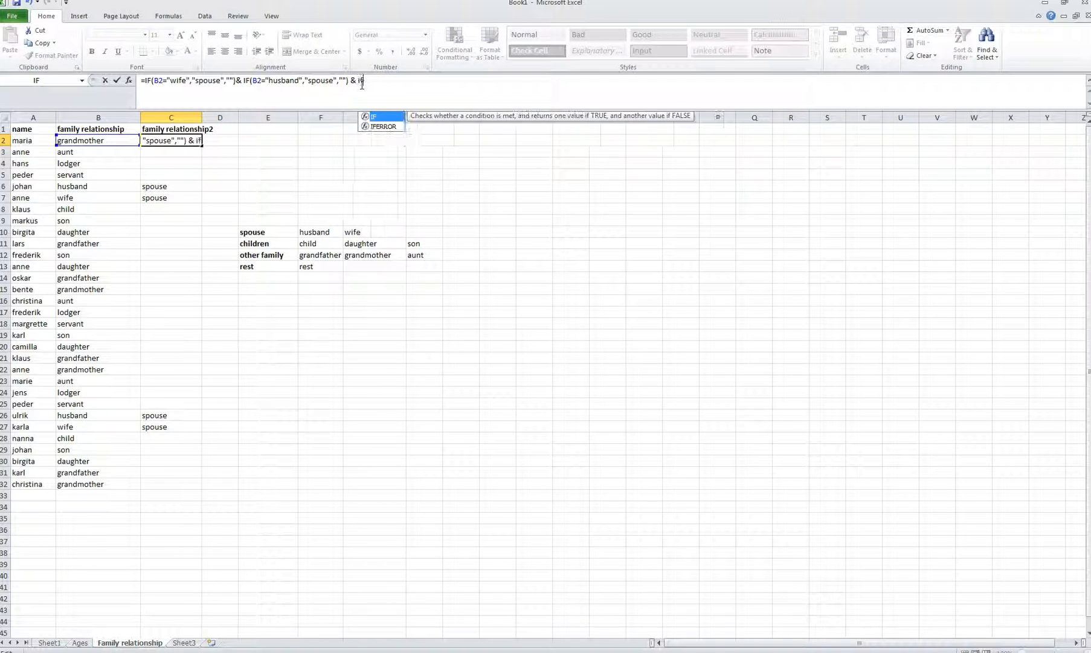
type("(b2=")
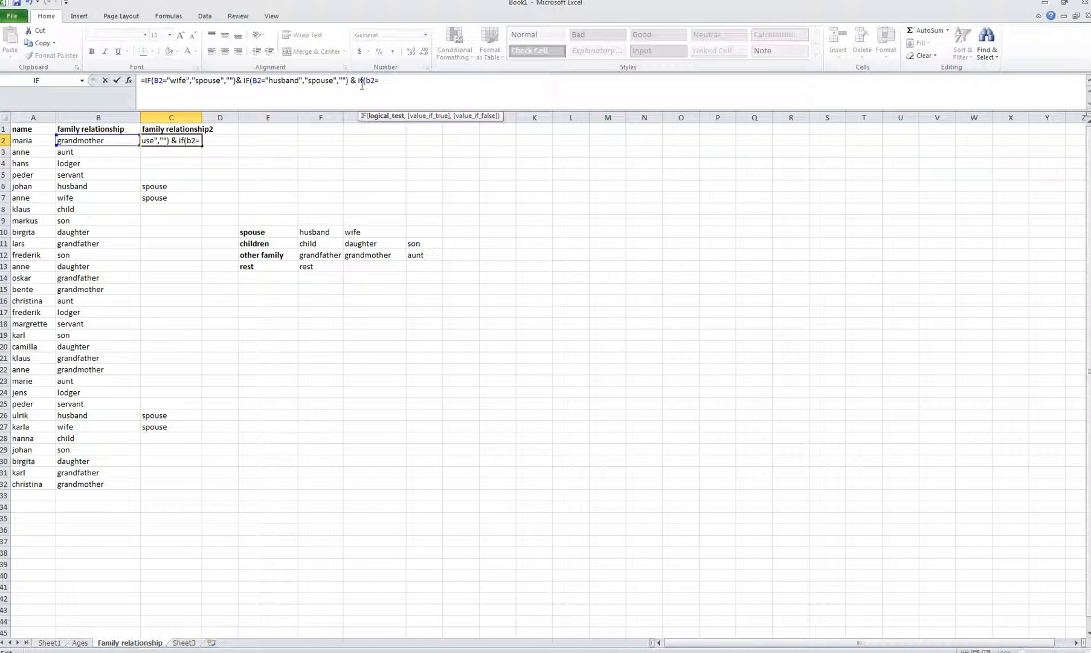
type("\"child\", \"children\", \"\"")
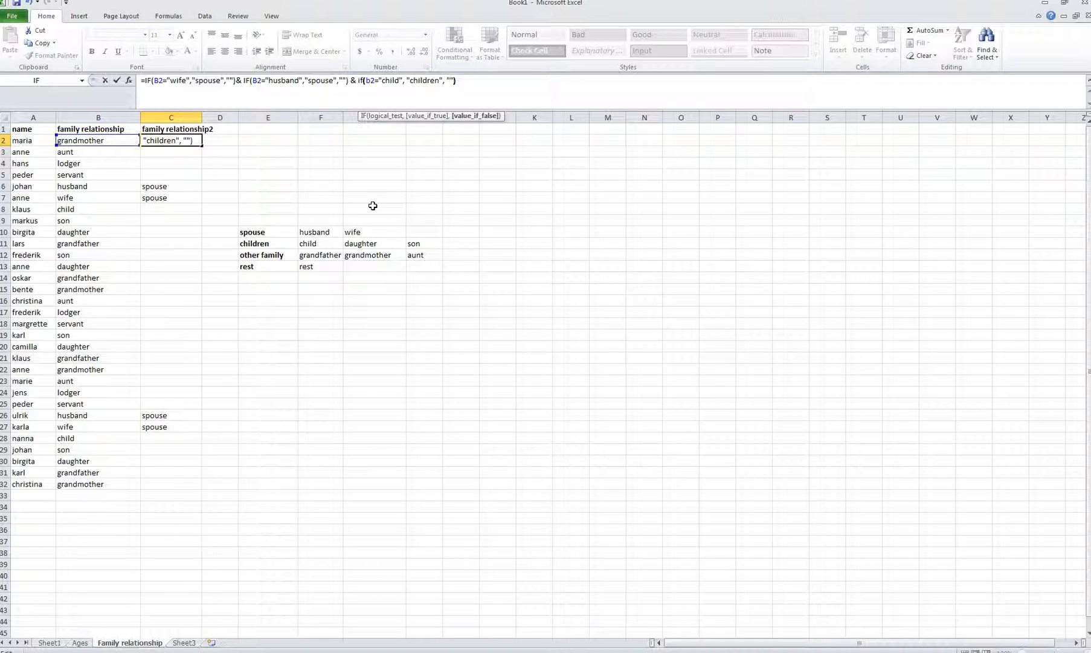
key("Return")
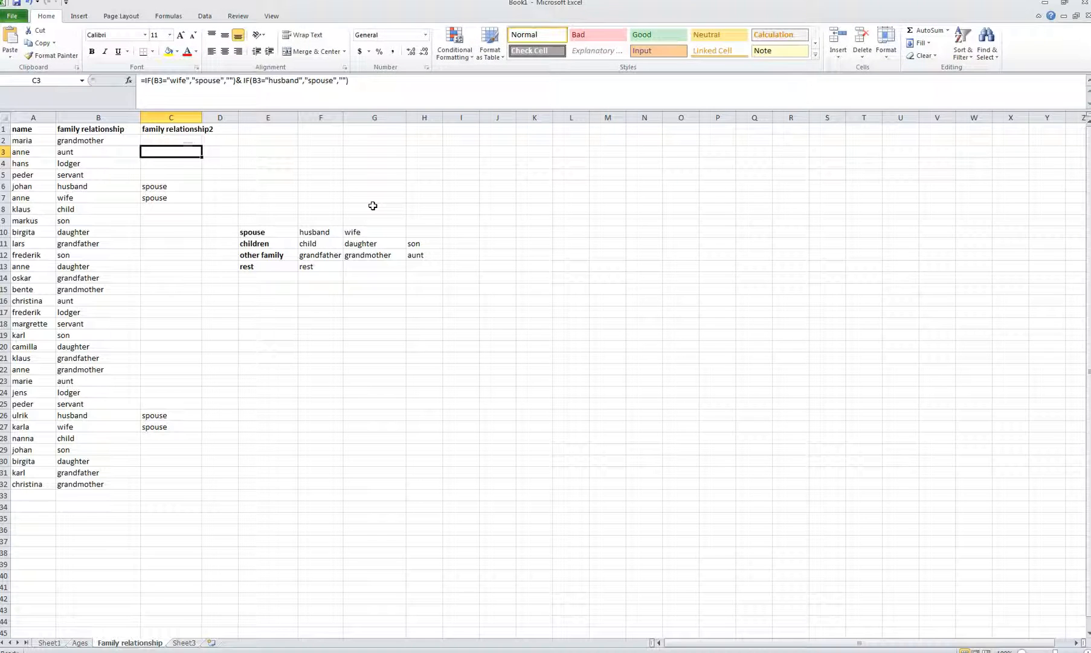
Step: Append & IF(B2="daughter", "children", "") to the end of C2's formula
key("Up")
left_click(484, 80)
type("& IF(B2=\"child\", \"children\", \"")
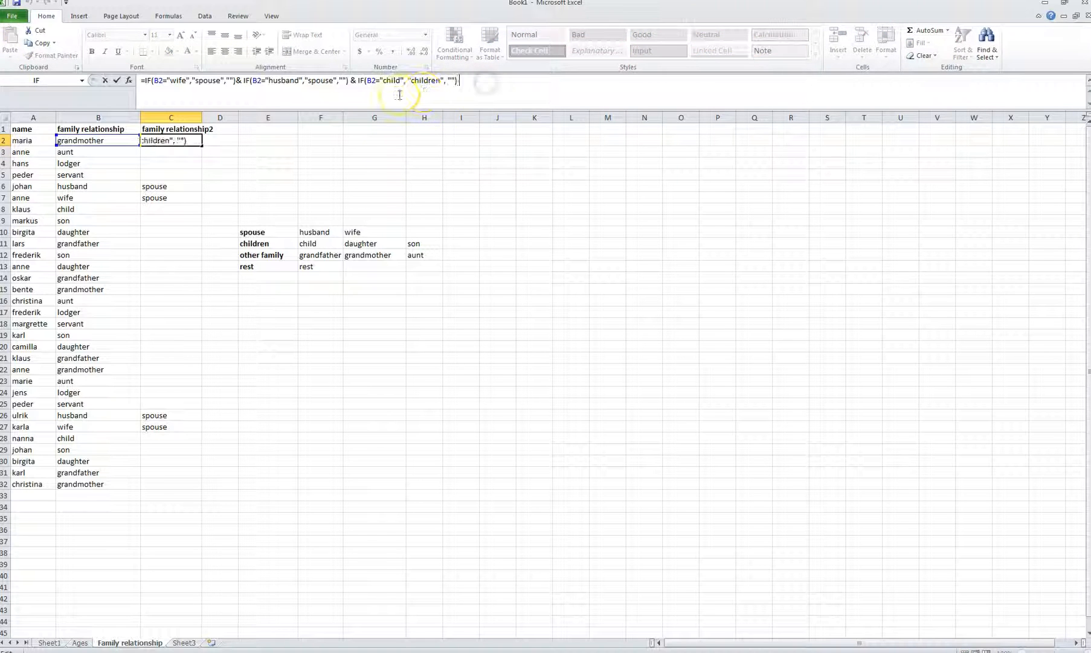
key("shift+space")
key("BackSpace")
key("BackSpace")
key("BackSpace")
type("if")
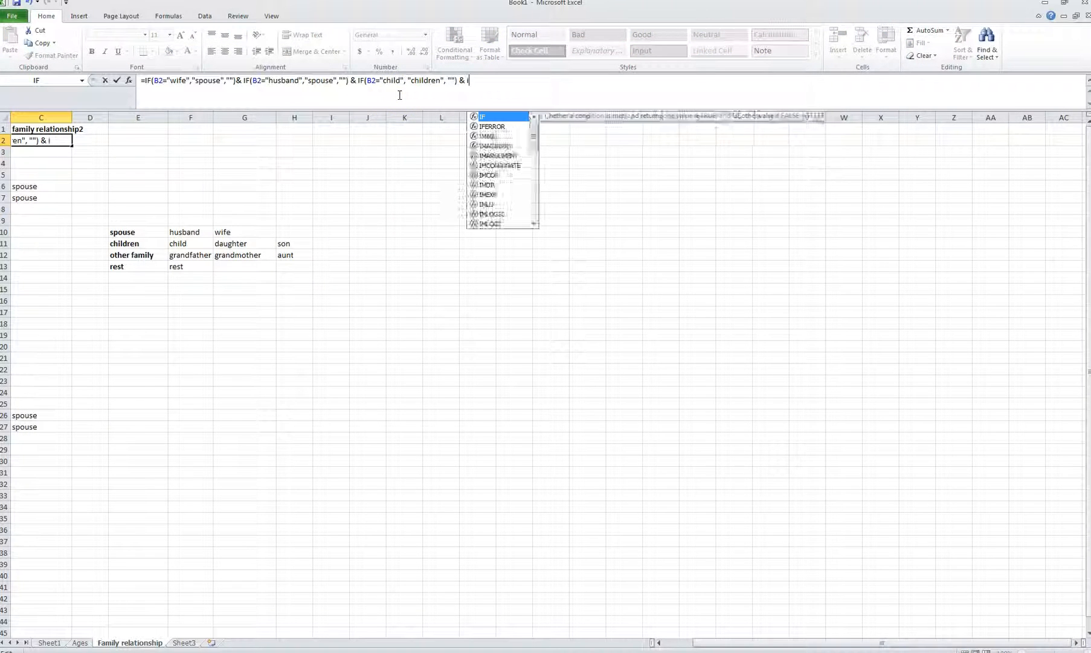
type("(b")
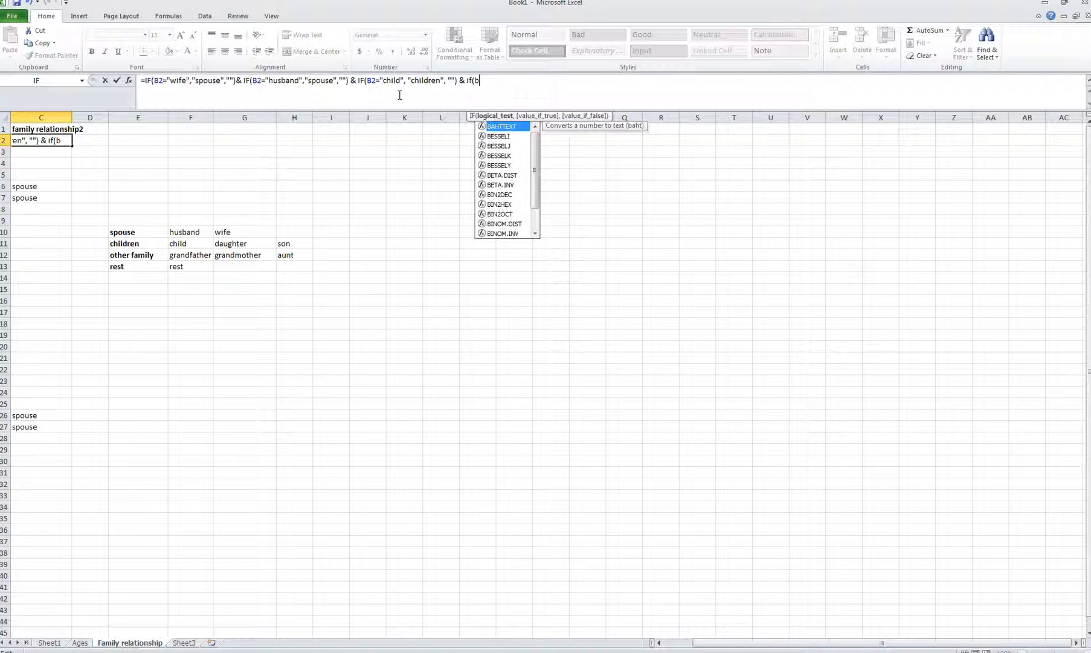
type("2=\"daughter\", \"children\", \"\"")
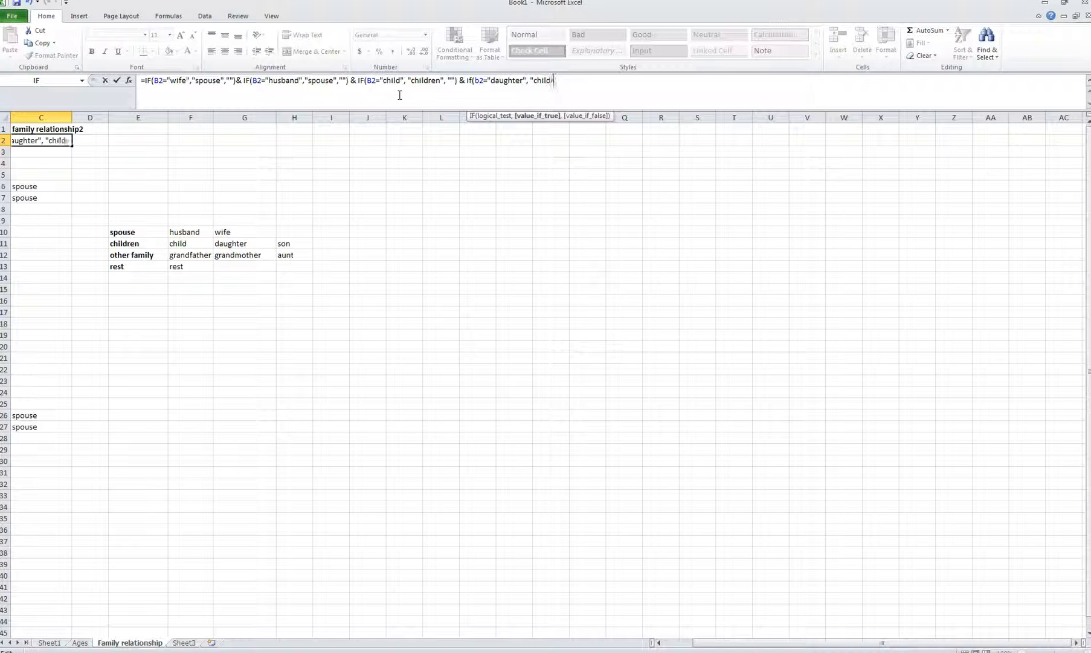
type(")")
key("Return")
Step: Fill the extended formula from C2 down to C32
left_click_drag(720, 644, 643, 644)
left_click(189, 140)
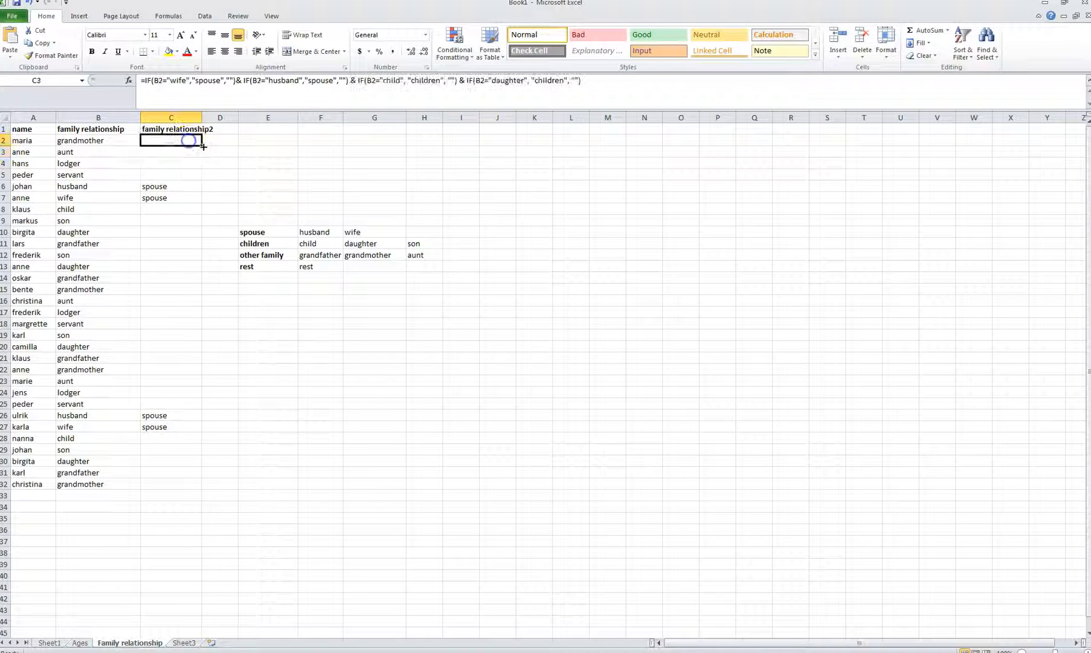
left_click_drag(203, 146, 206, 487)
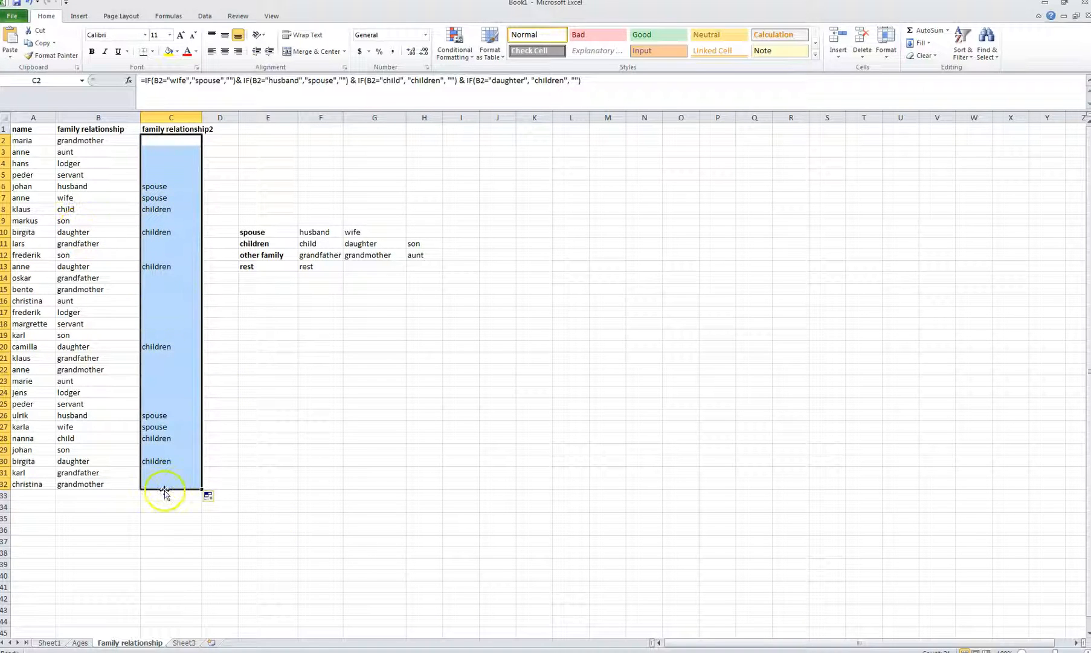
Step: Open the formula in C2 for editing at its end
left_click(633, 80)
left_click(562, 85)
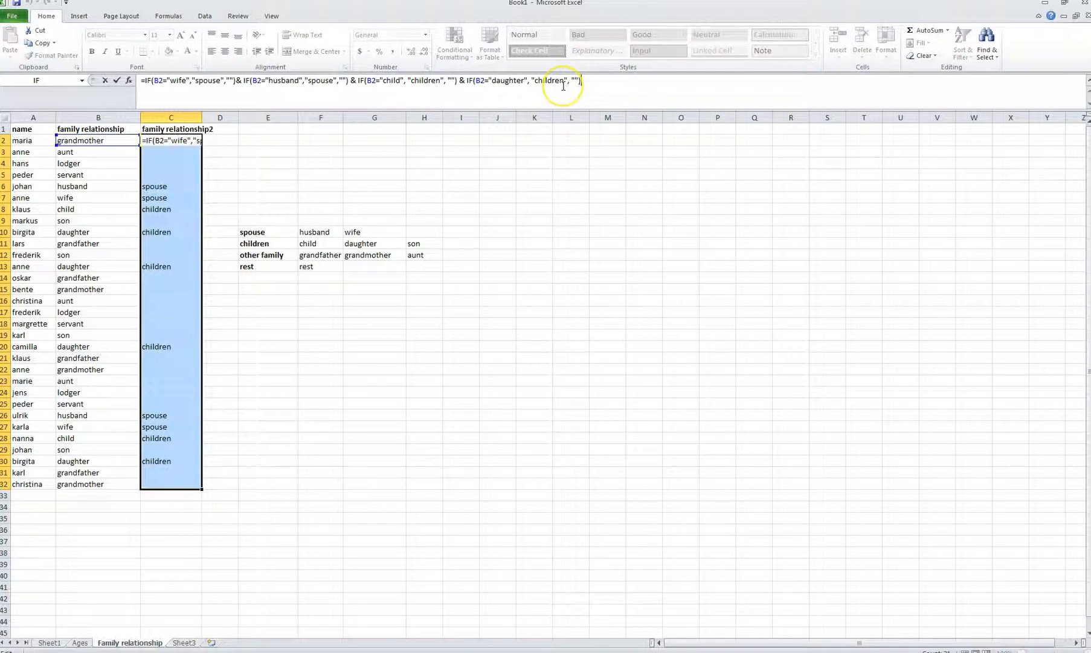